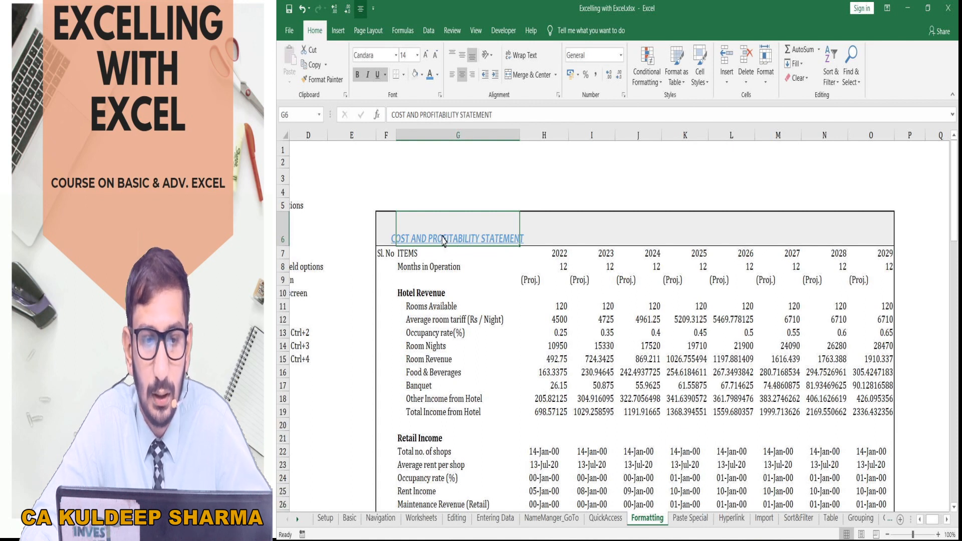
{"action": "key", "text": "Left"}
{"action": "left_click", "coordinate": [462, 240]}
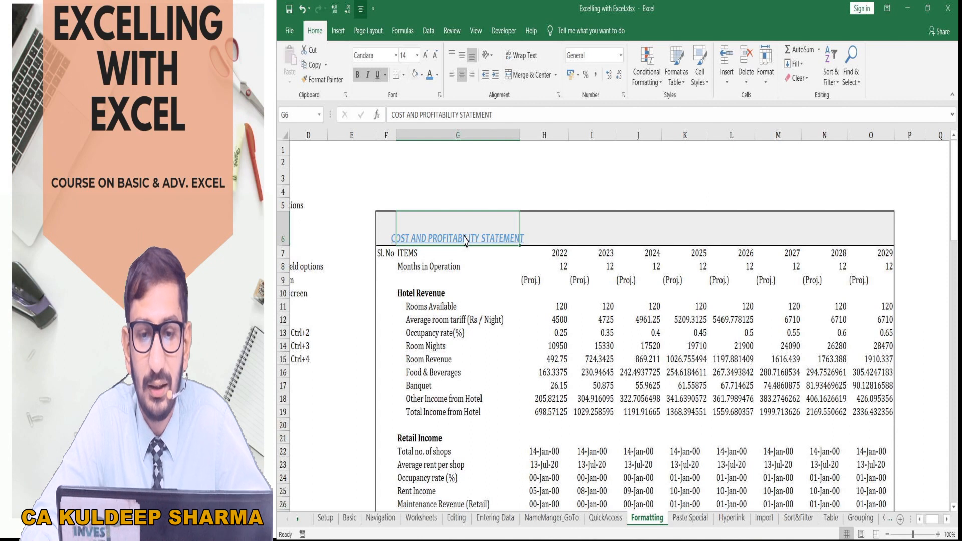
{"action": "left_click", "coordinate": [649, 237]}
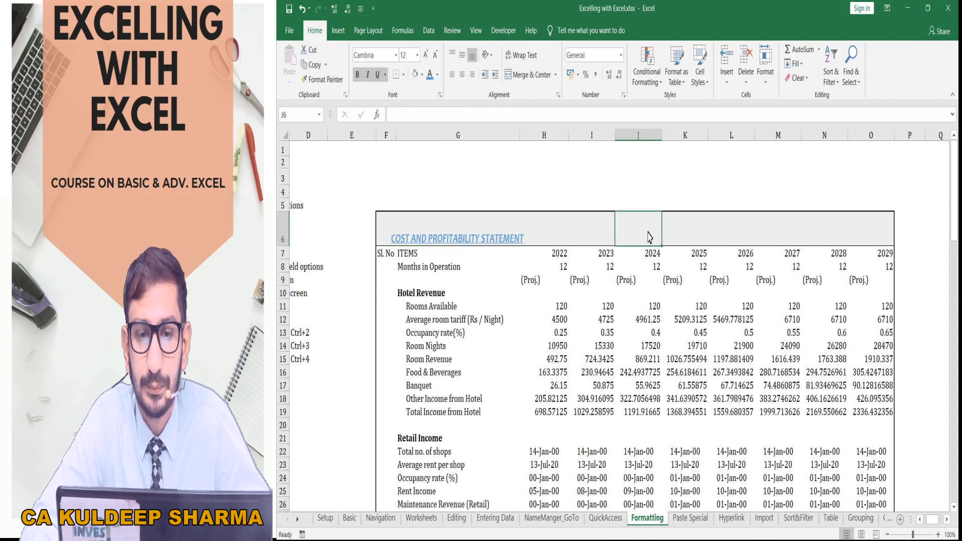
{"action": "left_click", "coordinate": [438, 244]}
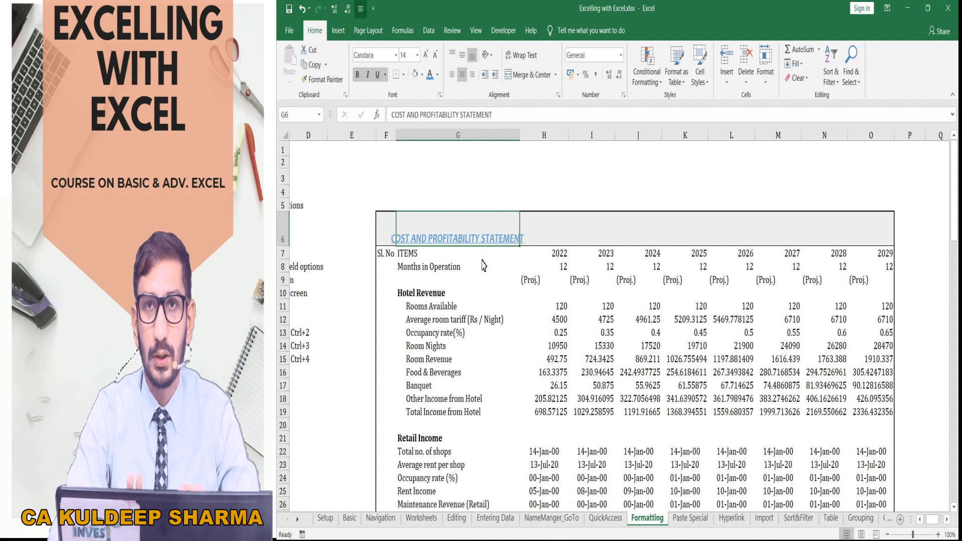
{"action": "key", "text": "Left"}
{"action": "key", "text": "Right"}
{"action": "key", "text": "Right"}
{"action": "key", "text": "Left"}
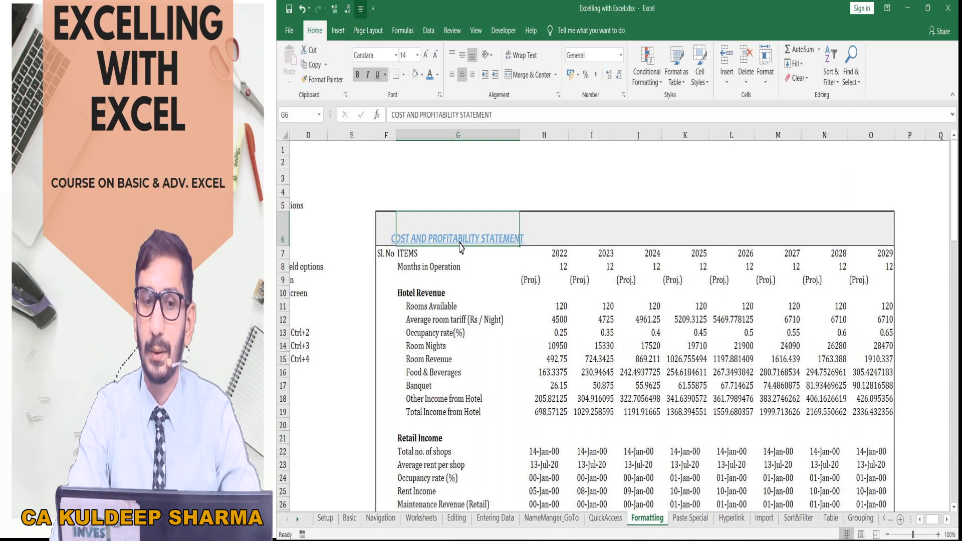
Copy the COST AND PROFITABILITY STATEMENT heading from G6 to J6 and clear the original in G6.
{"action": "key", "text": "ctrl+c"}
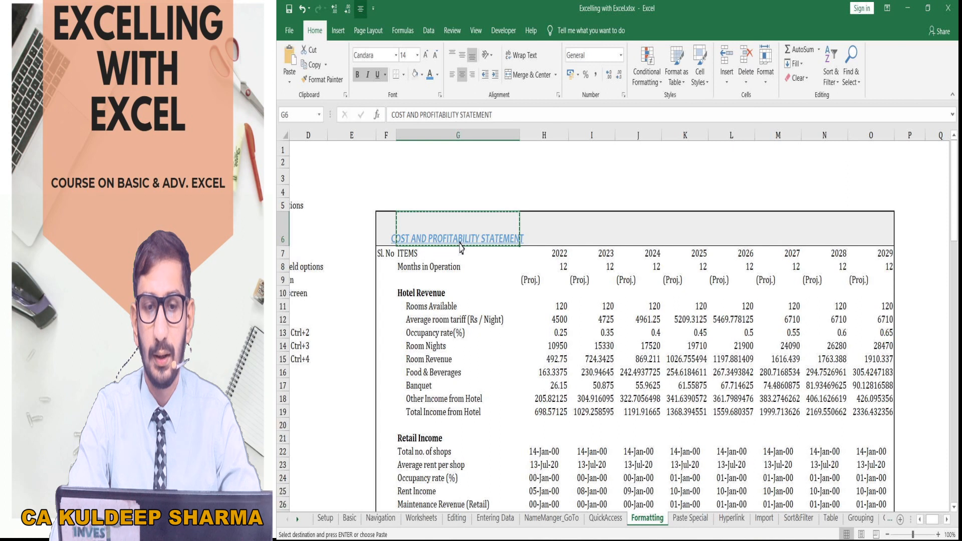
{"action": "key", "text": "Right"}
{"action": "key", "text": "Right"}
{"action": "key", "text": "Right"}
{"action": "key", "text": "Return"}
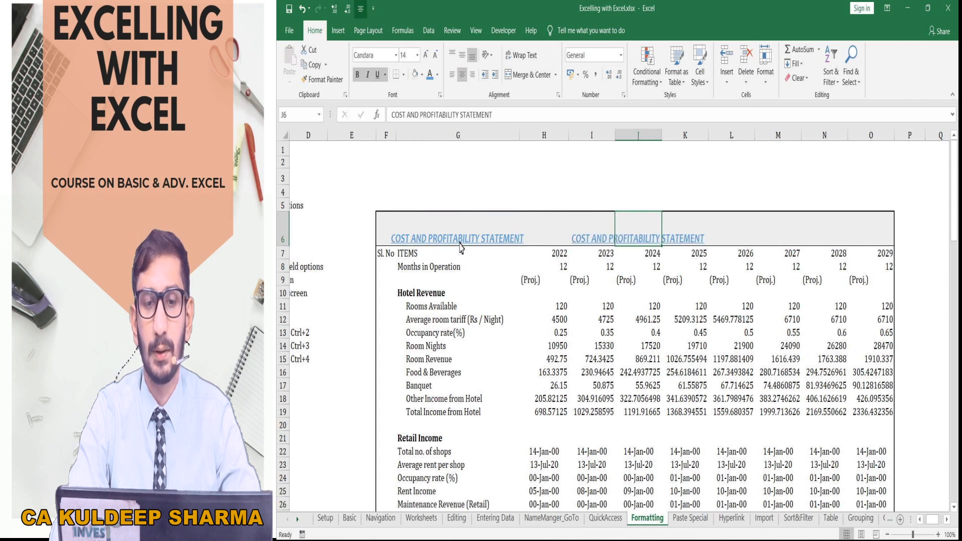
{"action": "key", "text": "Left"}
{"action": "key", "text": "Left"}
{"action": "key", "text": "Left"}
{"action": "key", "text": "Delete"}
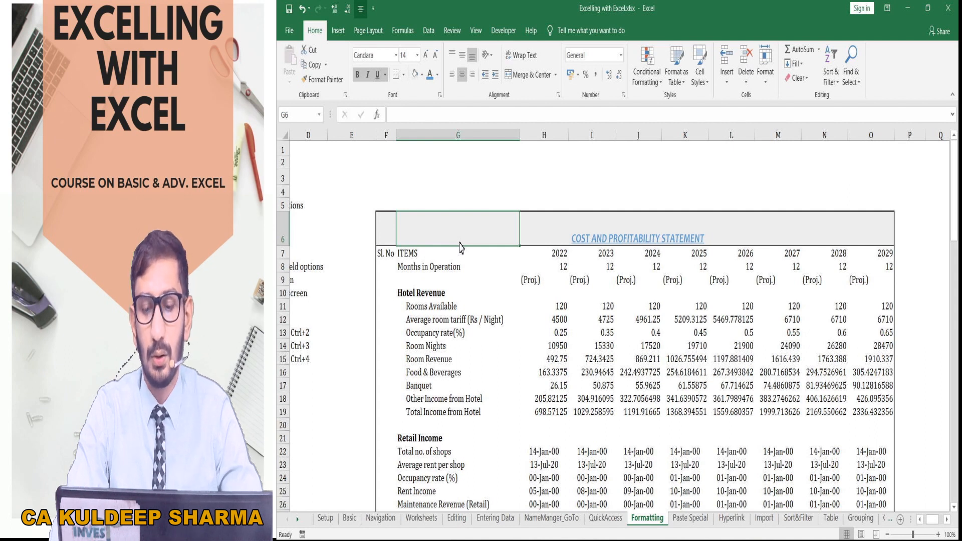
Narrow columns I to O together and check where the heading sits above the table in row 6.
{"action": "left_click", "coordinate": [580, 335]}
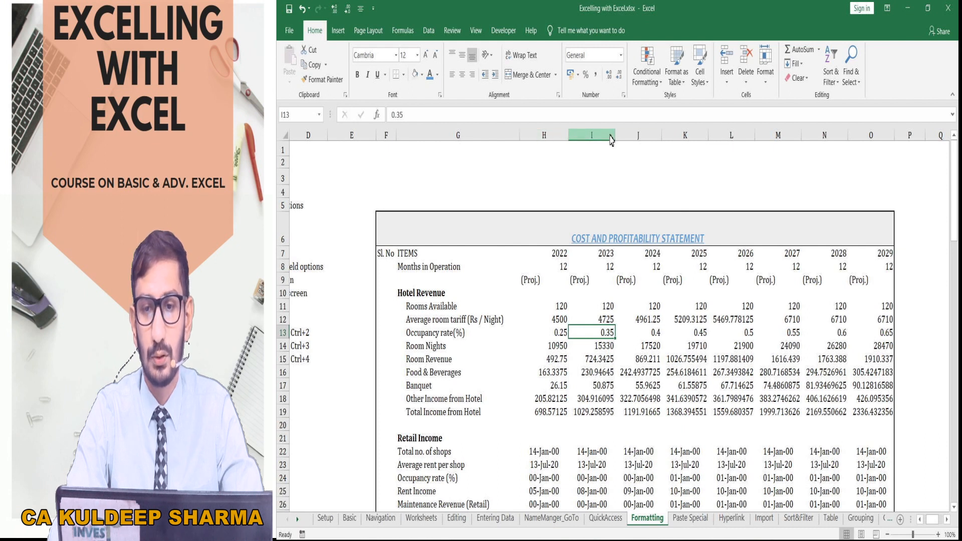
{"action": "left_click_drag", "start_coordinate": [853, 137], "coordinate": [590, 131]}
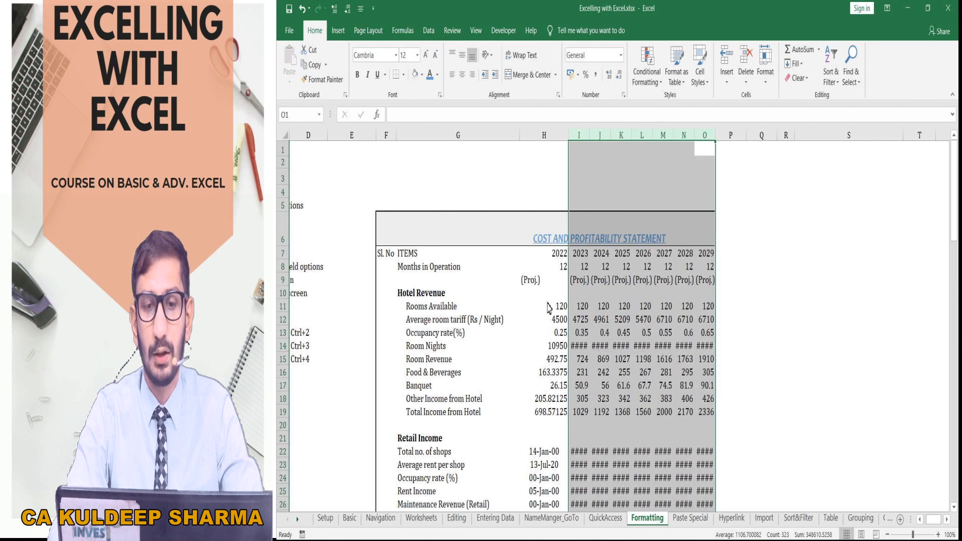
{"action": "left_click", "coordinate": [542, 281]}
{"action": "key", "text": "Up"}
{"action": "key", "text": "Up"}
{"action": "key", "text": "Up"}
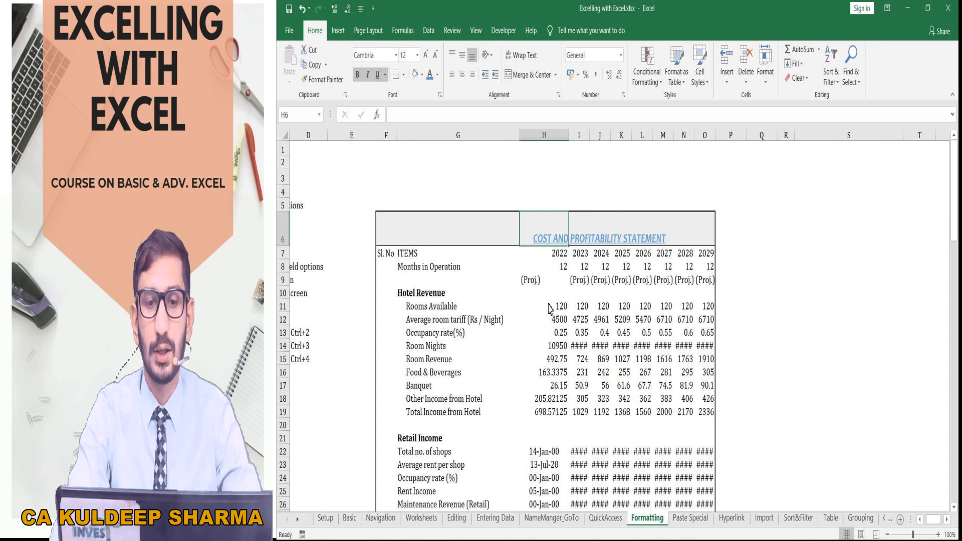
{"action": "key", "text": "Right"}
{"action": "key", "text": "Left"}
{"action": "key", "text": "Right"}
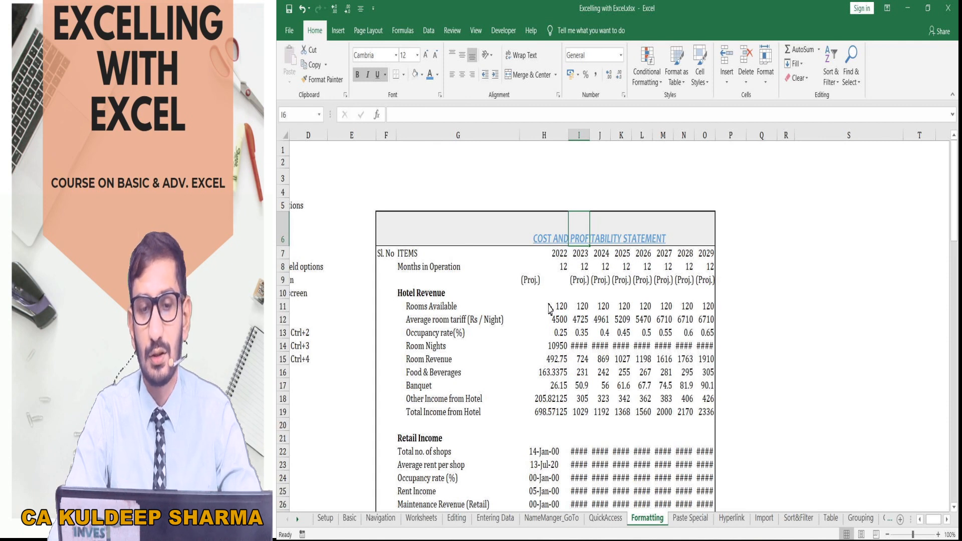
Undo the width change of columns I to O.
{"action": "key", "text": "ctrl+z"}
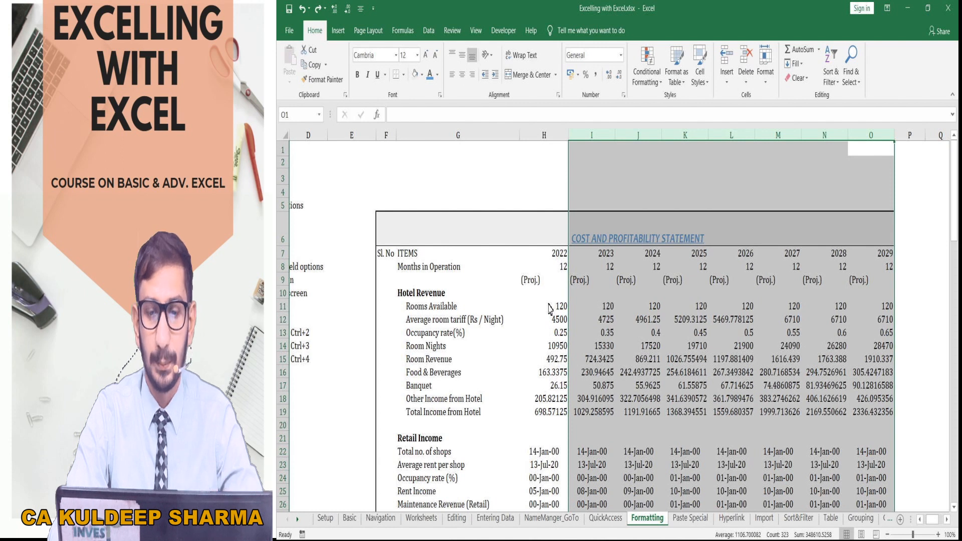
{"action": "key", "text": "Left"}
{"action": "key", "text": "Down"}
{"action": "key", "text": "Down"}
{"action": "key", "text": "Down"}
{"action": "key", "text": "Down"}
{"action": "key", "text": "Down"}
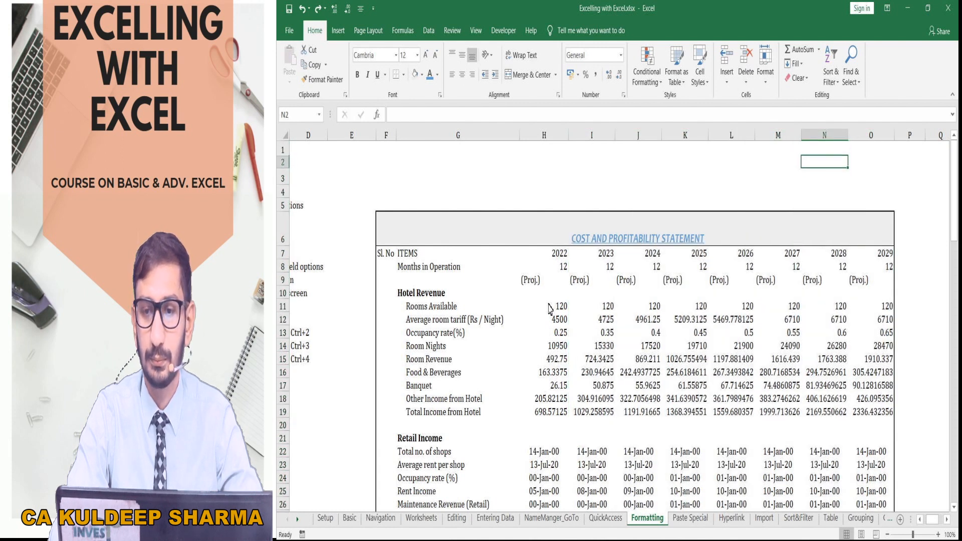
Undo clearing G6 and pasting the heading into J6, and cancel the pending copy.
{"action": "key", "text": "Left"}
{"action": "key", "text": "Left"}
{"action": "key", "text": "Left"}
{"action": "key", "text": "Left"}
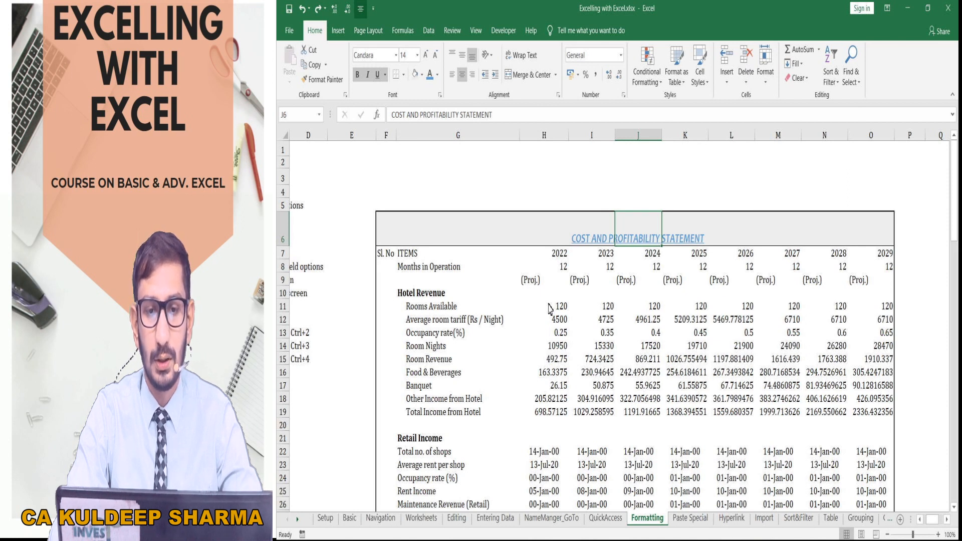
{"action": "key", "text": "ctrl+z"}
{"action": "key", "text": "ctrl+z"}
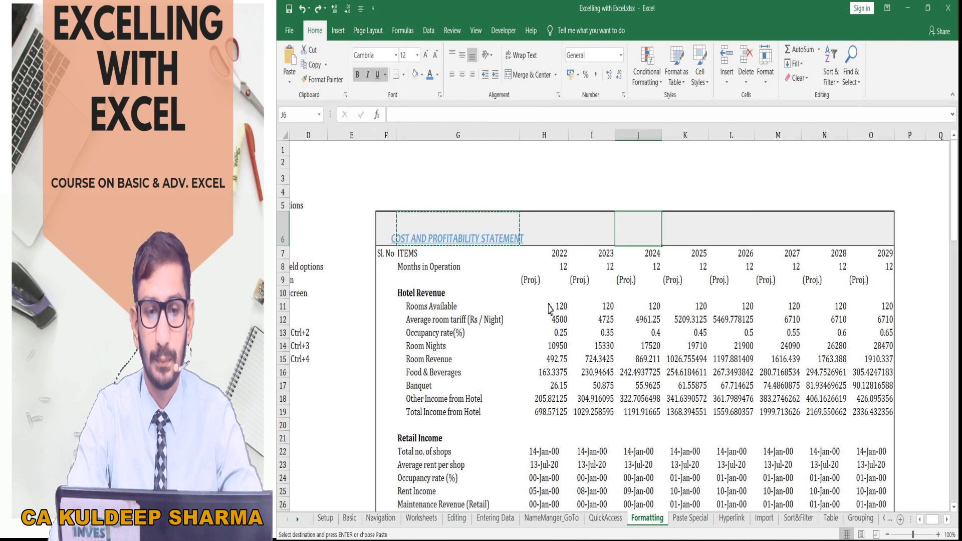
{"action": "key", "text": "Escape"}
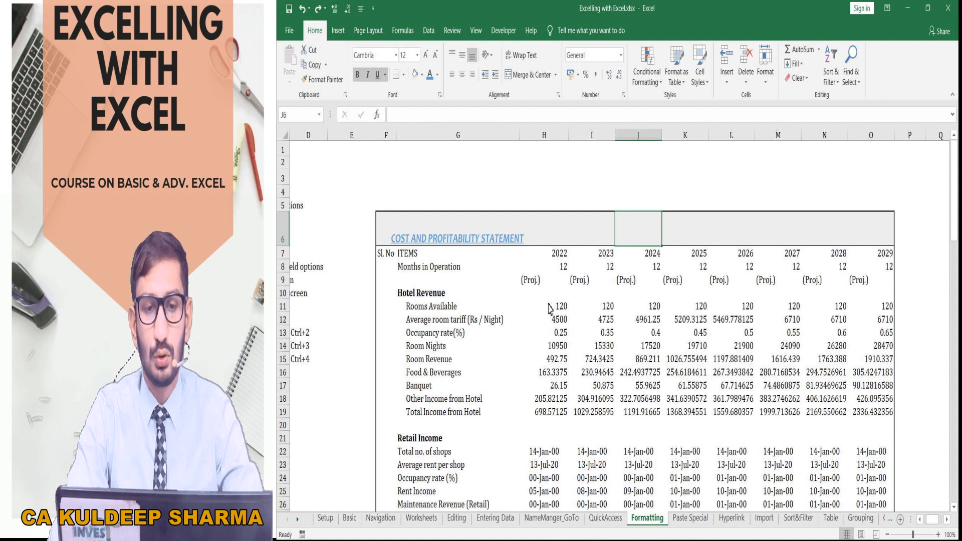
Merge and center the heading across the table's full width in F6:O6.
{"action": "key", "text": "Left"}
{"action": "key", "text": "Left"}
{"action": "key", "text": "Left"}
{"action": "key", "text": "Left"}
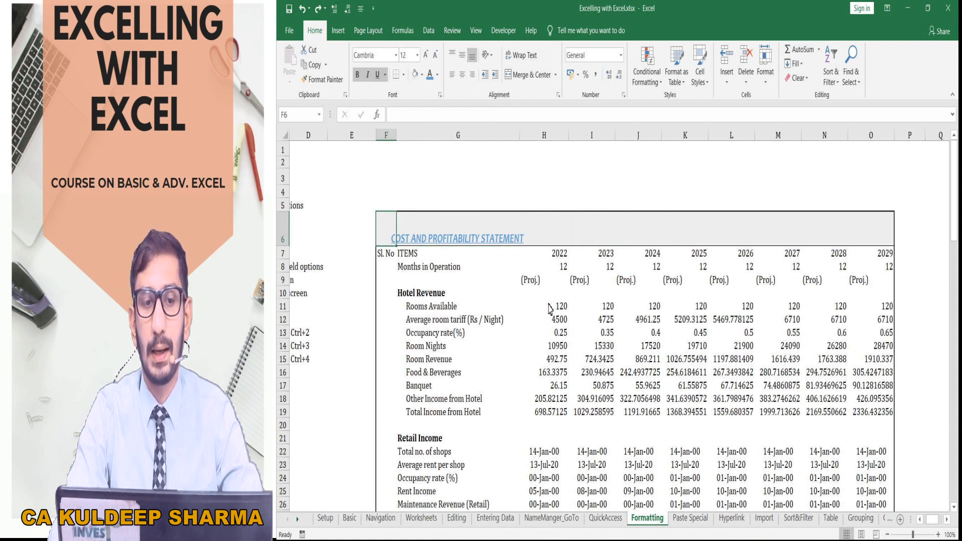
{"action": "key", "text": "shift+Right"}
{"action": "key", "text": "shift+Right"}
{"action": "key", "text": "shift+Right"}
{"action": "key", "text": "shift+Right"}
{"action": "key", "text": "shift+Right"}
{"action": "key", "text": "shift+Right"}
{"action": "key", "text": "shift+Right"}
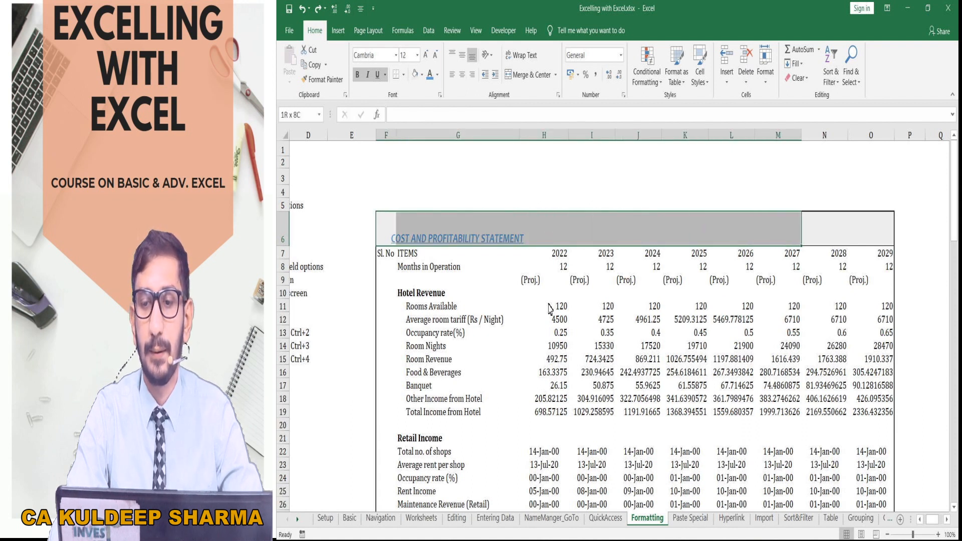
{"action": "key", "text": "shift+Right"}
{"action": "key", "text": "shift+Right"}
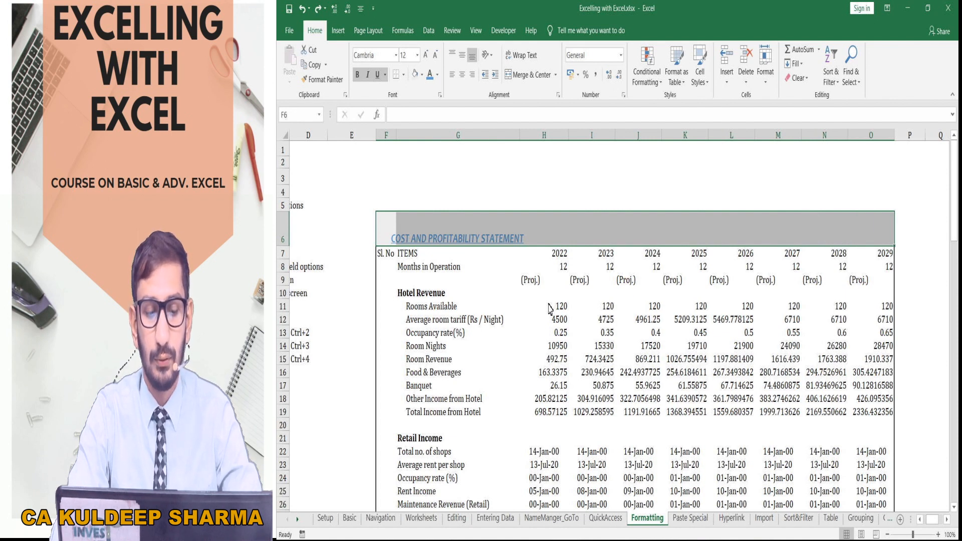
{"action": "key", "text": "alt"}
{"action": "key", "text": "h"}
{"action": "key", "text": "m"}
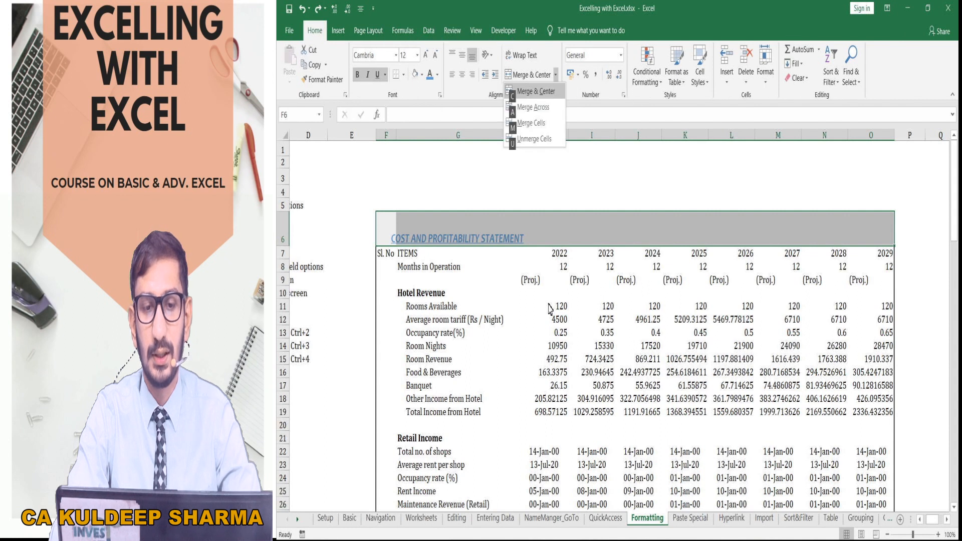
{"action": "key", "text": "c"}
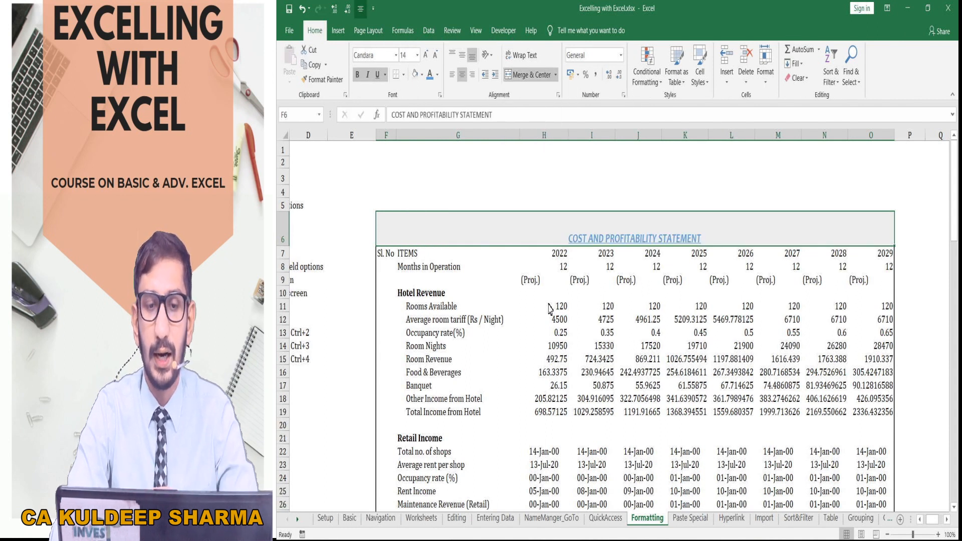
Collapse columns H to O to test the merged heading's position, and undo the width change.
{"action": "left_click", "coordinate": [594, 399]}
{"action": "left_click_drag", "start_coordinate": [866, 136], "coordinate": [574, 132]}
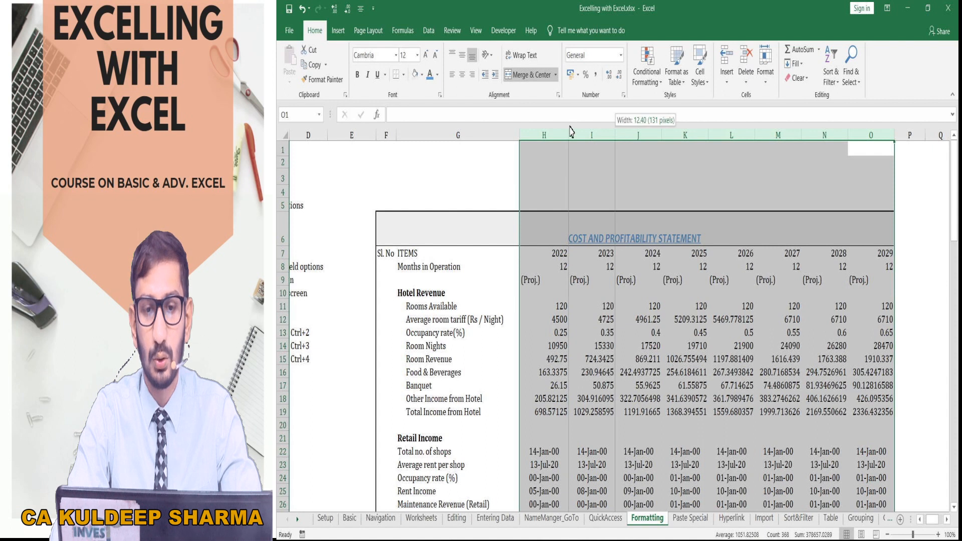
{"action": "key", "text": "ctrl+0"}
{"action": "left_click", "coordinate": [492, 235]}
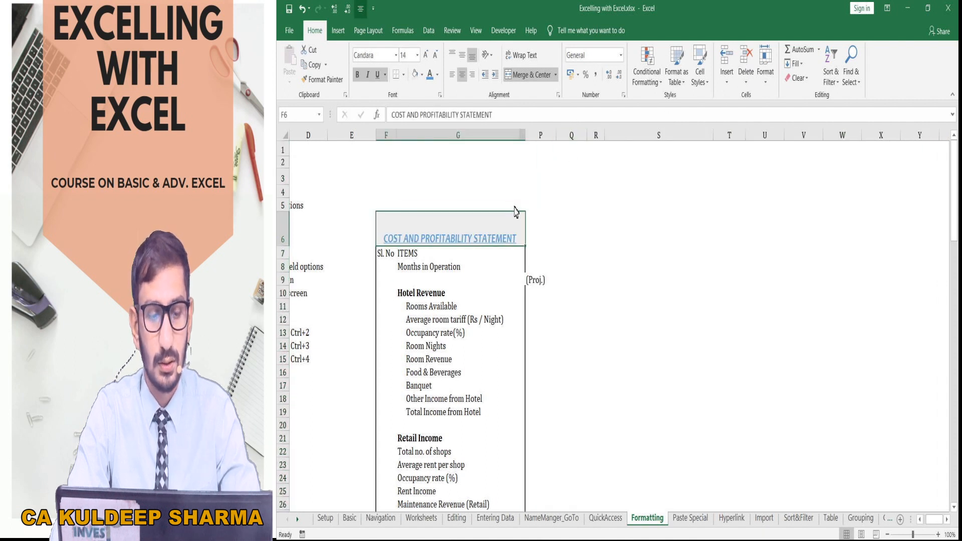
{"action": "key", "text": "ctrl+z"}
Narrow columns G to O to check the merged heading's centering, and restore the previous widths.
{"action": "left_click_drag", "start_coordinate": [855, 141], "coordinate": [564, 139]}
{"action": "left_click", "coordinate": [561, 235]}
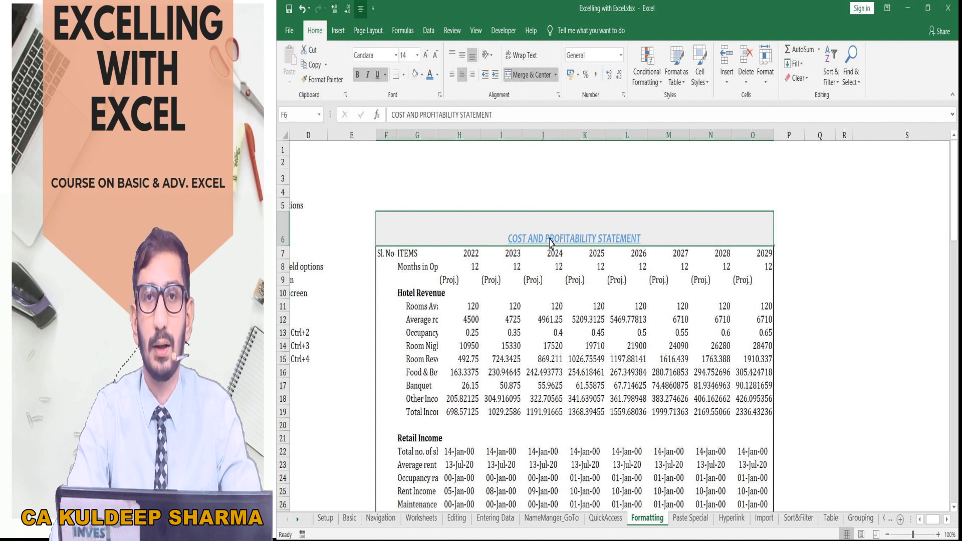
{"action": "left_click", "coordinate": [539, 335]}
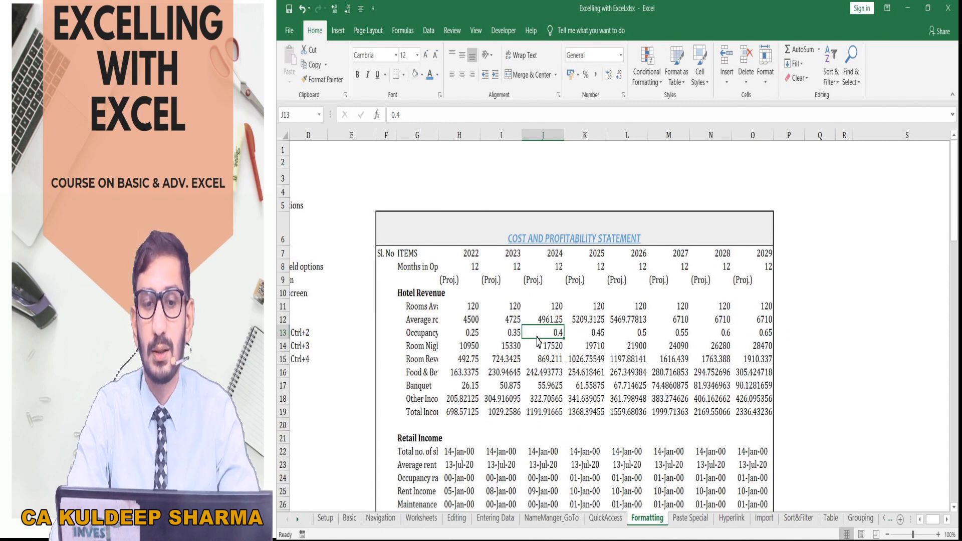
{"action": "key", "text": "ctrl+z"}
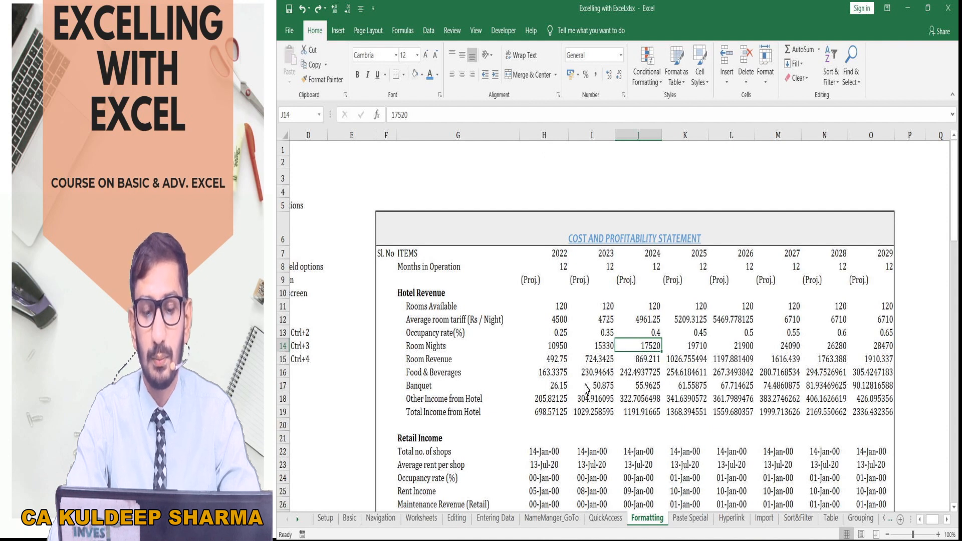
Try a column selection through the merged heading, and unmerge the heading cell spanning F6:O6.
{"action": "key", "text": "ctrl+a"}
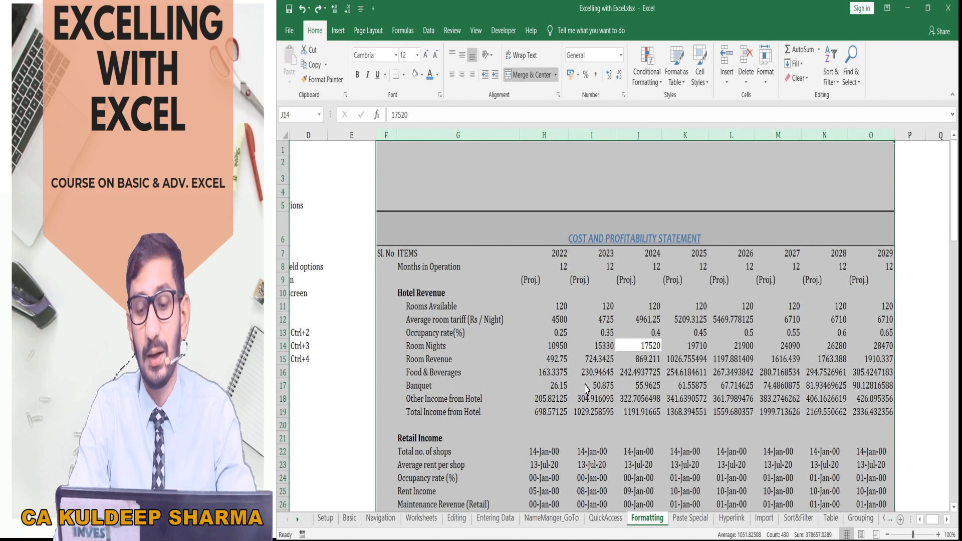
{"action": "left_click", "coordinate": [551, 232]}
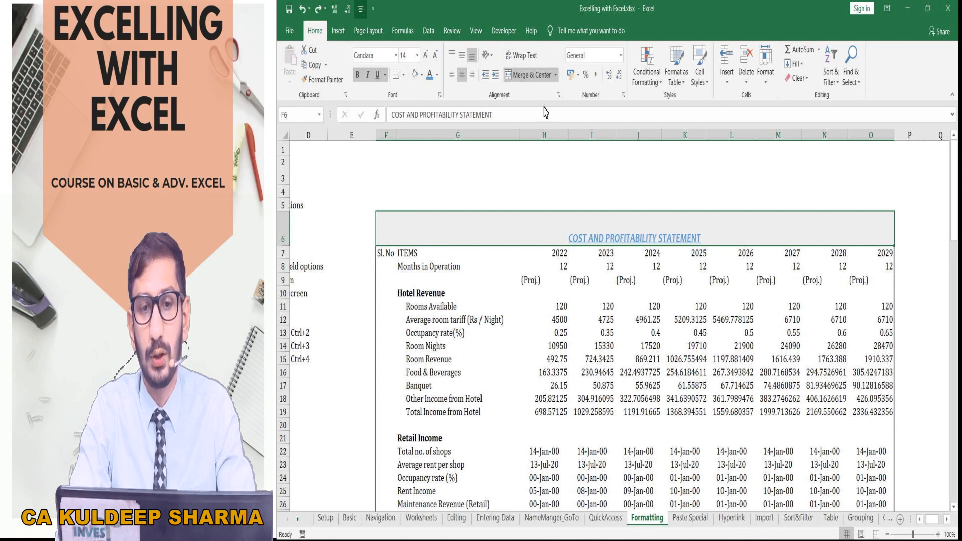
{"action": "left_click", "coordinate": [531, 74]}
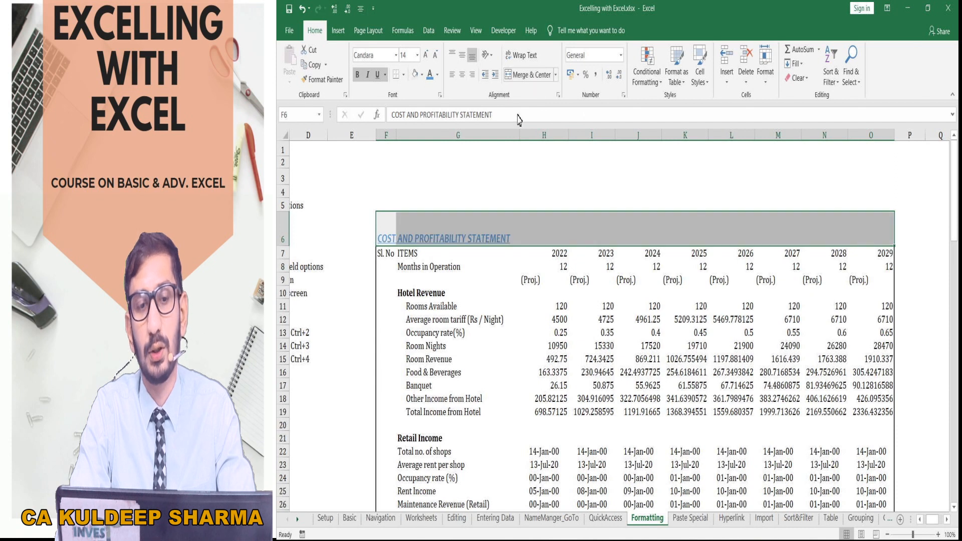
Center the heading across F6:O6 without merging, using the Center Across Selection horizontal text alignment.
{"action": "left_click", "coordinate": [513, 234]}
{"action": "key", "text": "Left"}
{"action": "key", "text": "shift+Right"}
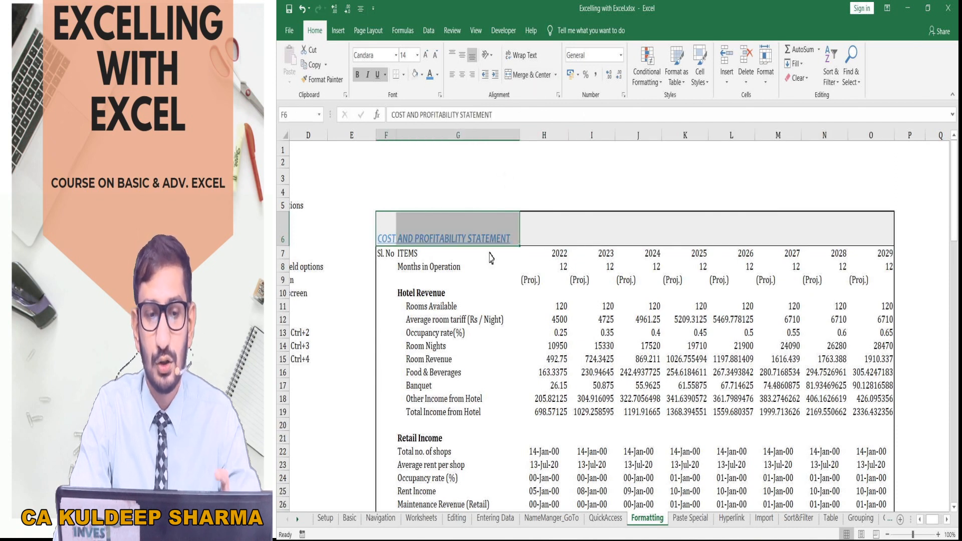
{"action": "key", "text": "shift+Right"}
{"action": "key", "text": "shift+Right"}
{"action": "key", "text": "shift+Right"}
{"action": "key", "text": "shift+Right"}
{"action": "key", "text": "shift+Right"}
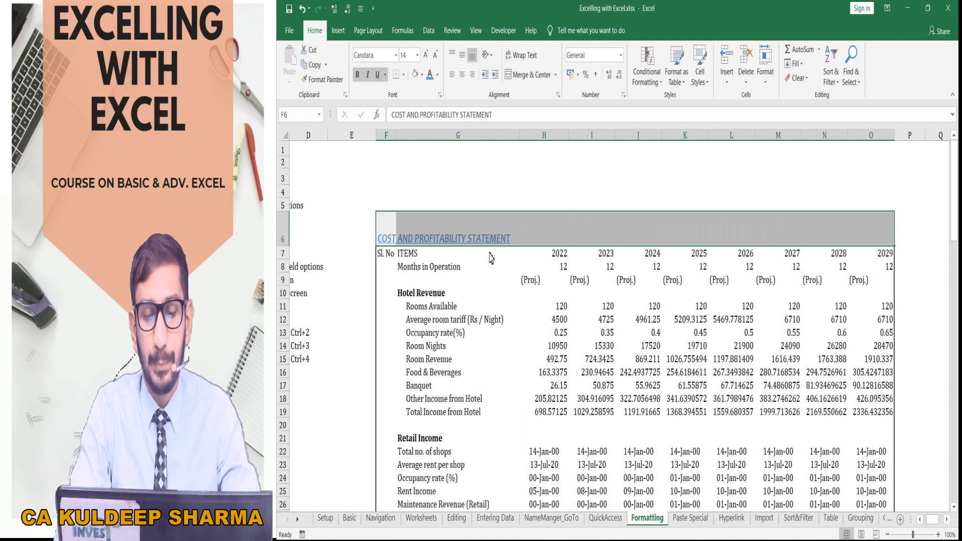
{"action": "key", "text": "ctrl+1"}
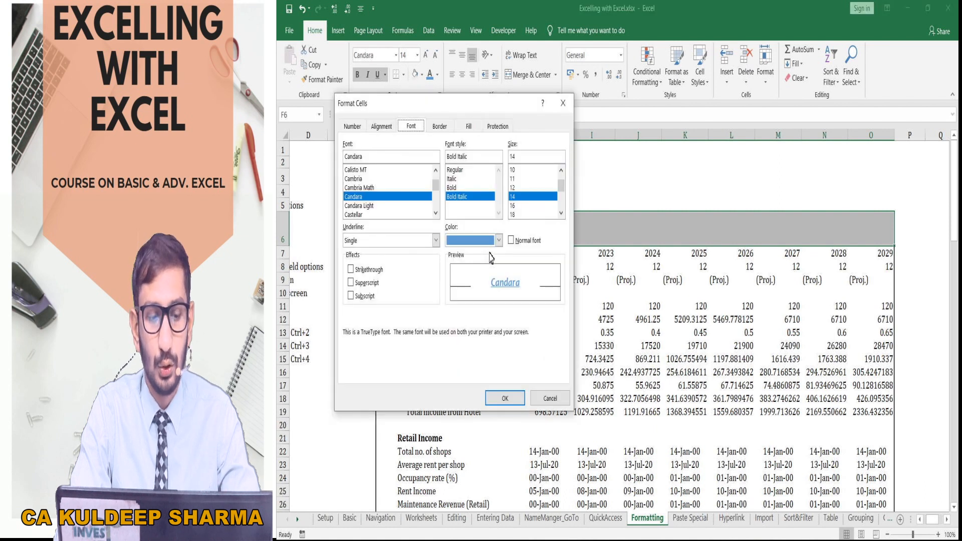
{"action": "key", "text": "ctrl+shift+Tab"}
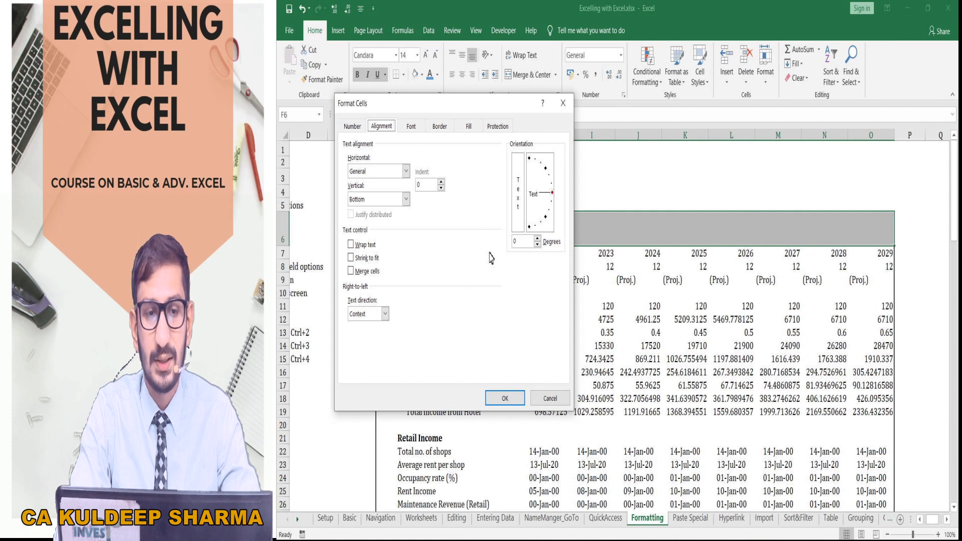
{"action": "key", "text": "Tab"}
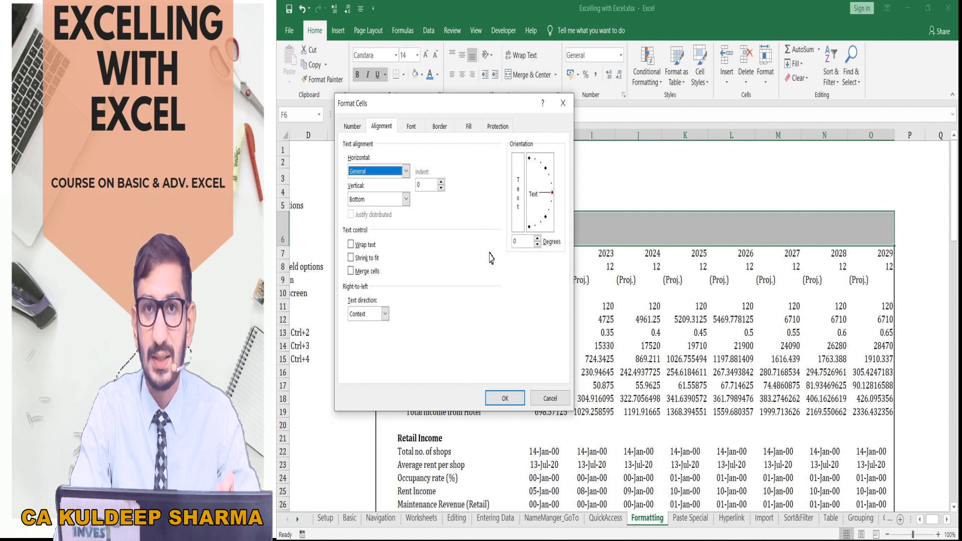
{"action": "key", "text": "alt+Down"}
{"action": "key", "text": "Down"}
{"action": "key", "text": "Down"}
{"action": "key", "text": "Down"}
{"action": "key", "text": "Down"}
{"action": "key", "text": "Down"}
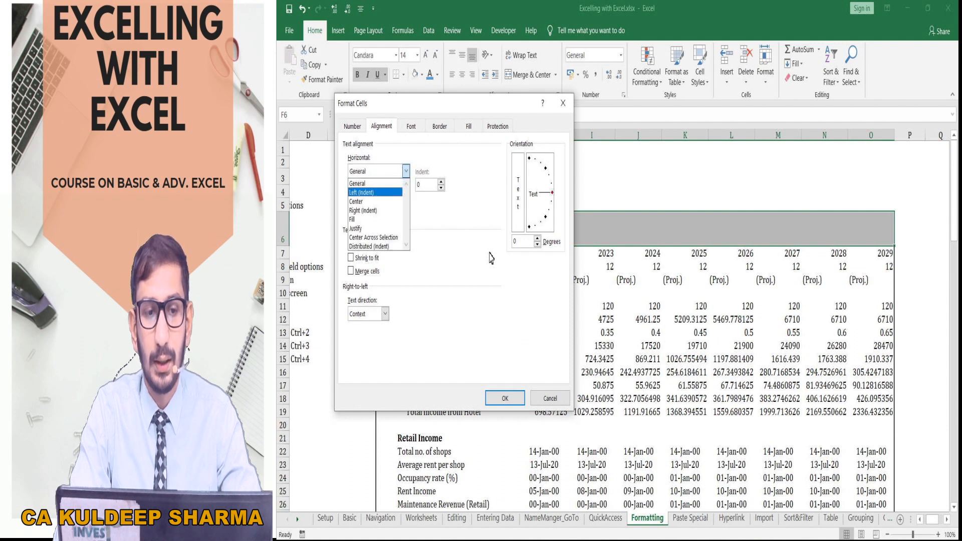
{"action": "key", "text": "Down"}
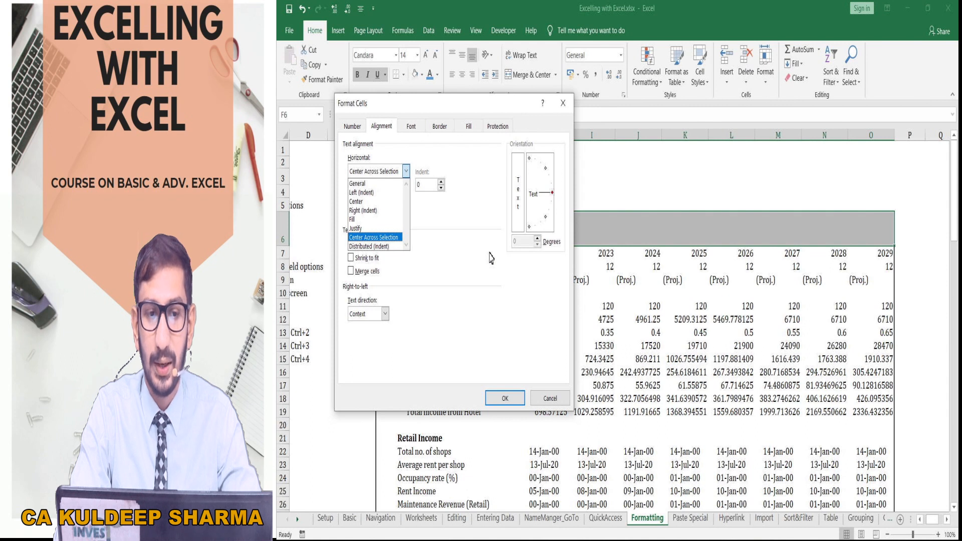
{"action": "key", "text": "Tab"}
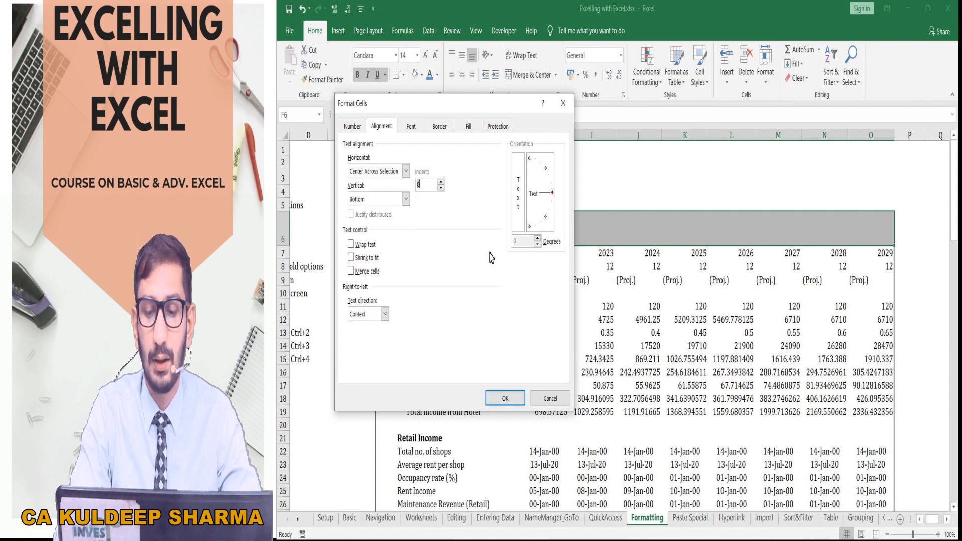
{"action": "key", "text": "Return"}
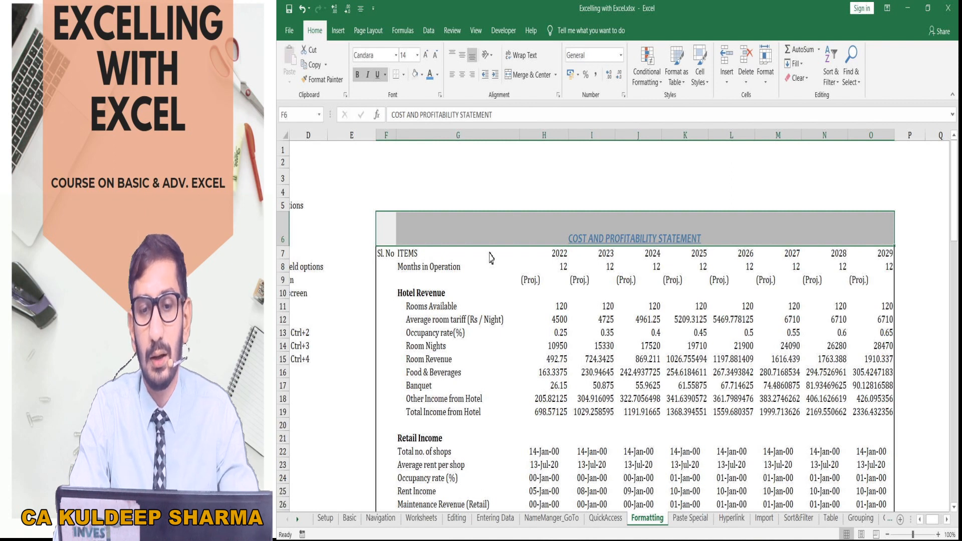
Check that the cells from F6 to O6 can be selected individually across the centered heading.
{"action": "left_click", "coordinate": [821, 233]}
{"action": "left_click", "coordinate": [863, 245]}
{"action": "left_click_drag", "start_coordinate": [835, 232], "coordinate": [420, 224]}
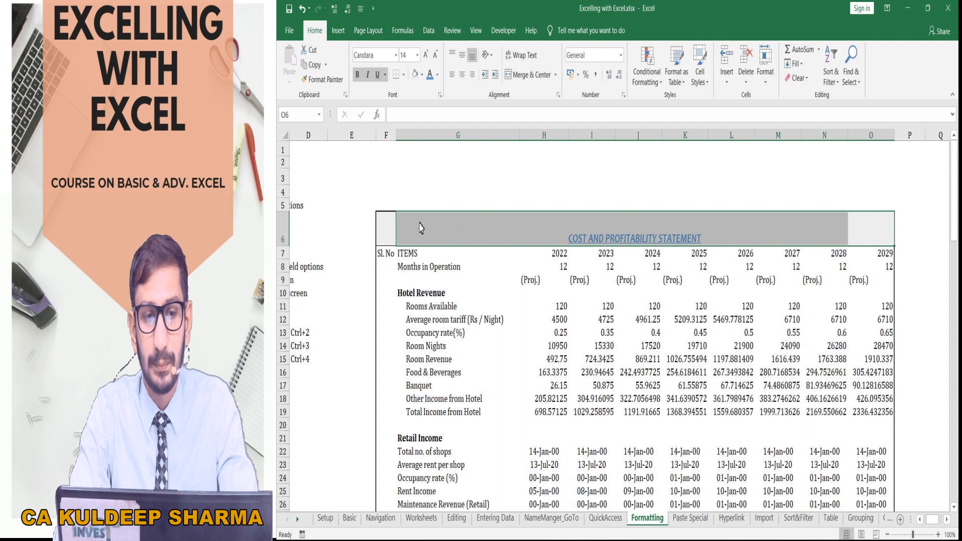
{"action": "left_click", "coordinate": [413, 225]}
{"action": "key", "text": "Right"}
{"action": "key", "text": "Right"}
{"action": "key", "text": "Right"}
{"action": "key", "text": "Right"}
{"action": "key", "text": "Right"}
{"action": "key", "text": "Right"}
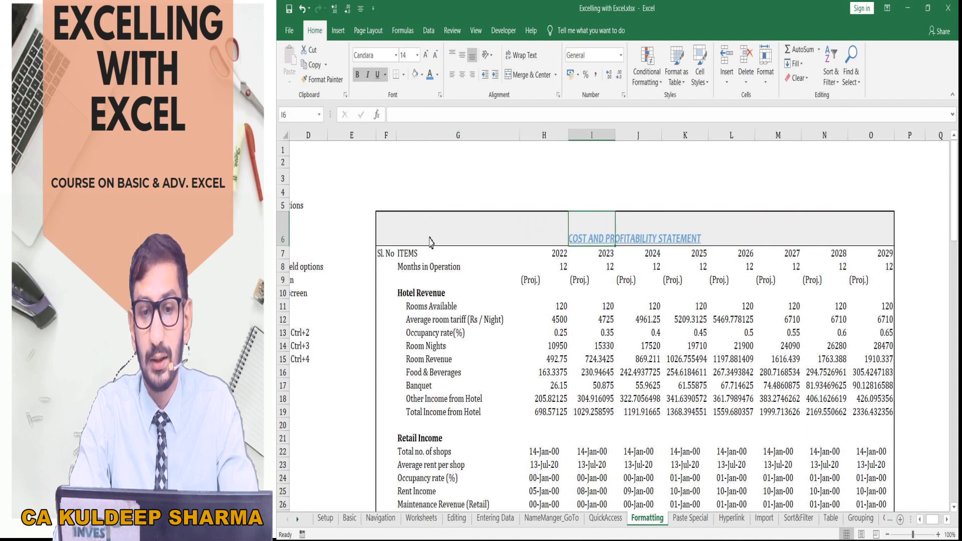
{"action": "key", "text": "Right"}
{"action": "key", "text": "Right"}
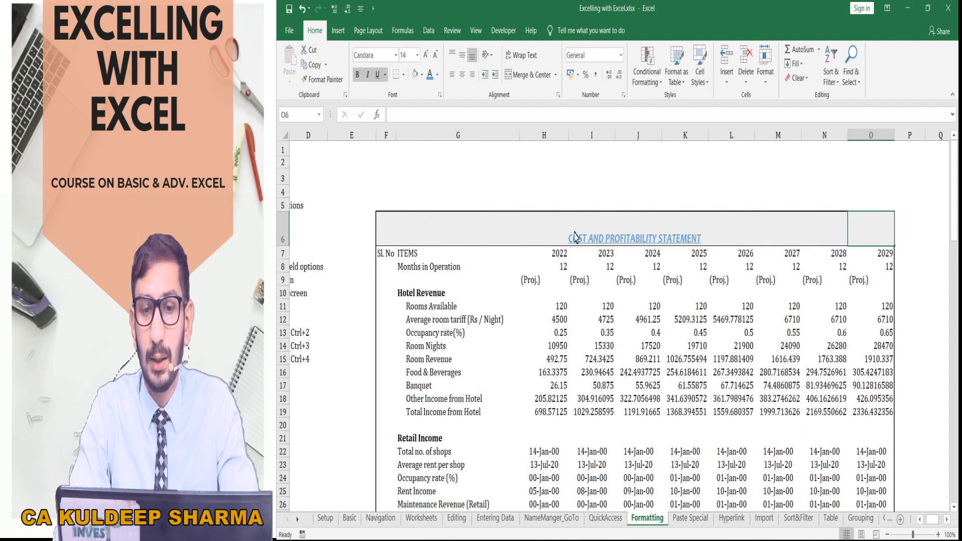
{"action": "left_click", "coordinate": [614, 240]}
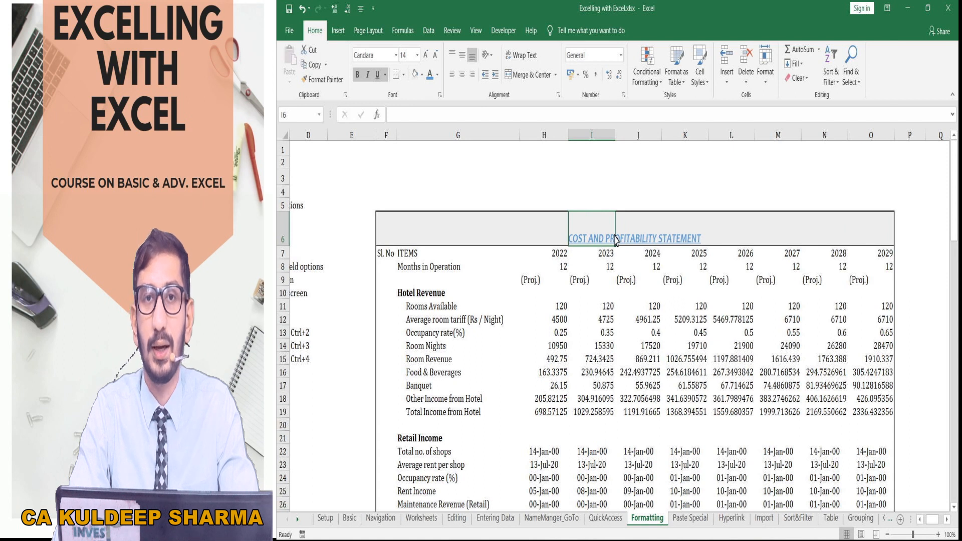
Test selecting single whole columns through the centered heading, ending with column M.
{"action": "left_click", "coordinate": [648, 375]}
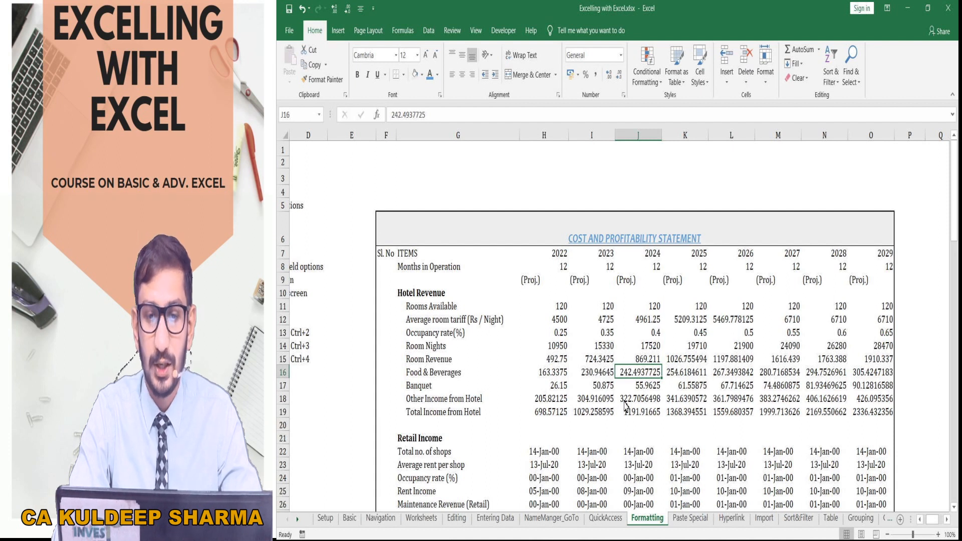
{"action": "key", "text": "ctrl+space"}
{"action": "key", "text": "Right"}
{"action": "key", "text": "Right"}
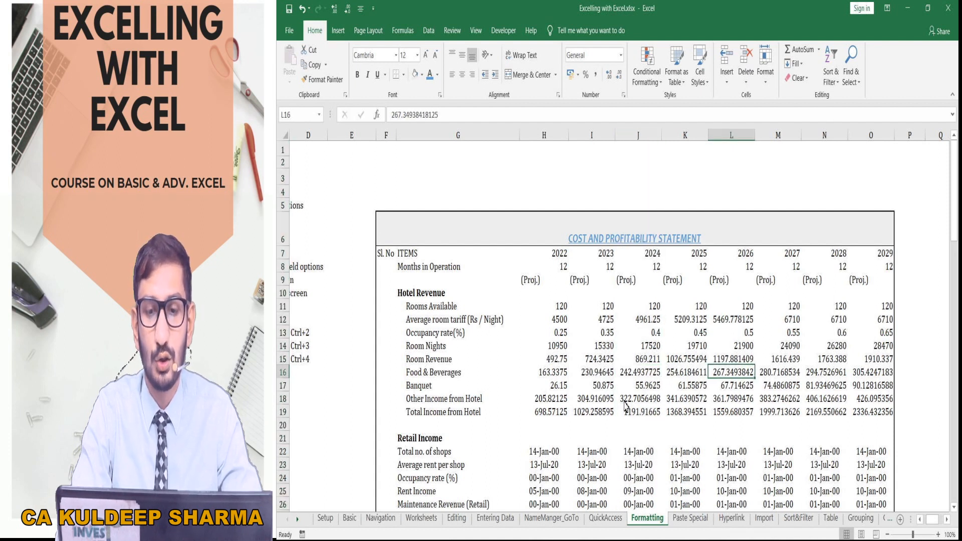
{"action": "key", "text": "ctrl+space"}
{"action": "key", "text": "Right"}
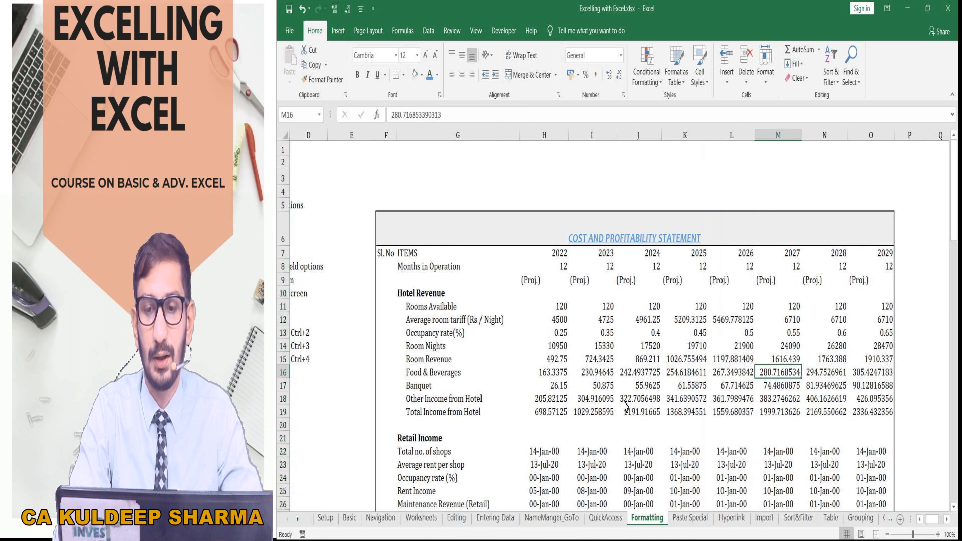
{"action": "key", "text": "ctrl+space"}
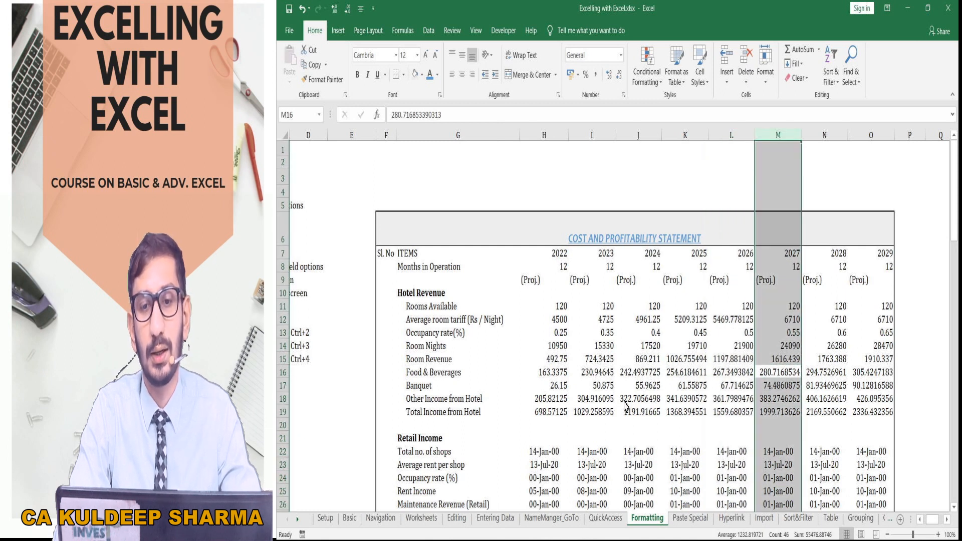
Narrow columns J to O to test the heading's centering, and undo the width change.
{"action": "left_click_drag", "start_coordinate": [864, 135], "coordinate": [641, 141]}
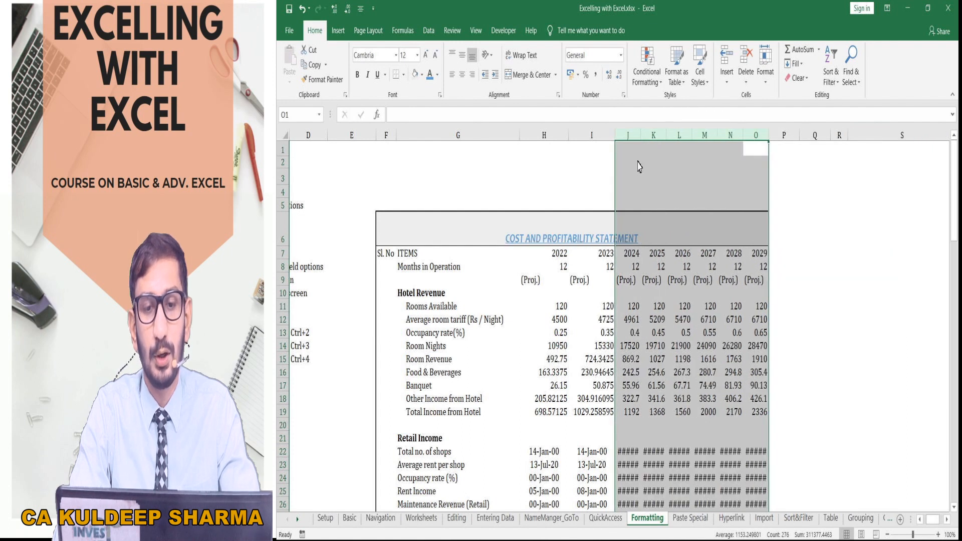
{"action": "left_click", "coordinate": [576, 241]}
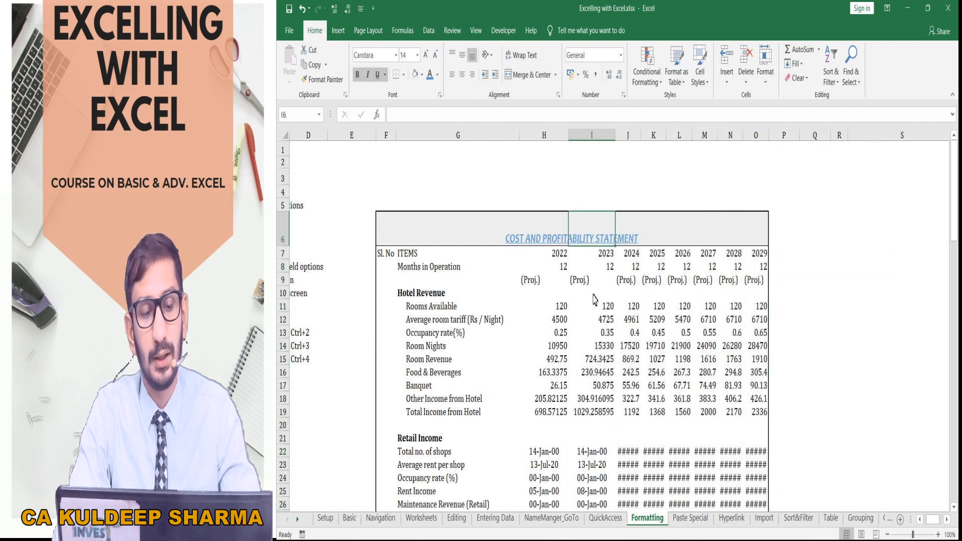
{"action": "key", "text": "ctrl+z"}
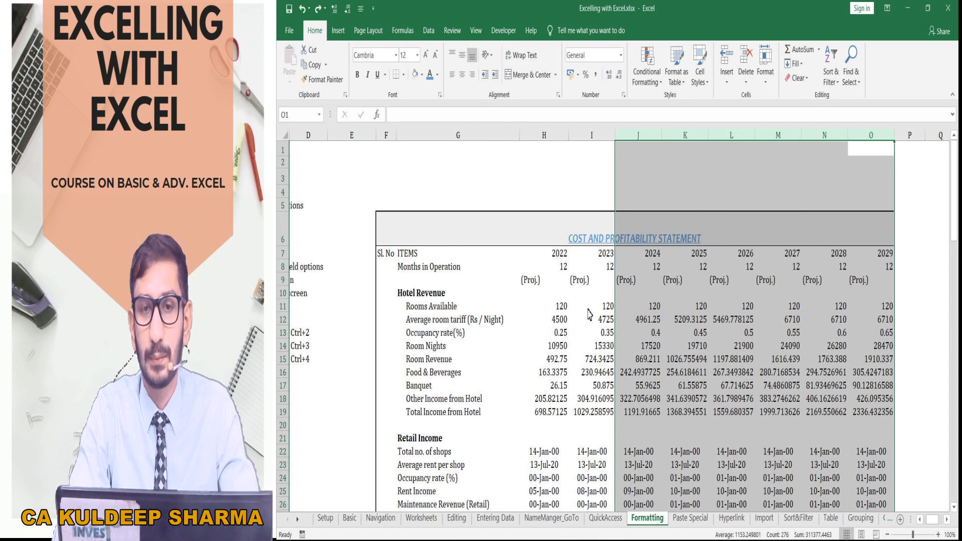
Inspect the row 6 cells from K6 back to F6 to find which one holds the heading text.
{"action": "left_click", "coordinate": [609, 295]}
{"action": "key", "text": "Right"}
{"action": "key", "text": "Right"}
{"action": "key", "text": "Up"}
{"action": "key", "text": "Up"}
{"action": "key", "text": "Up"}
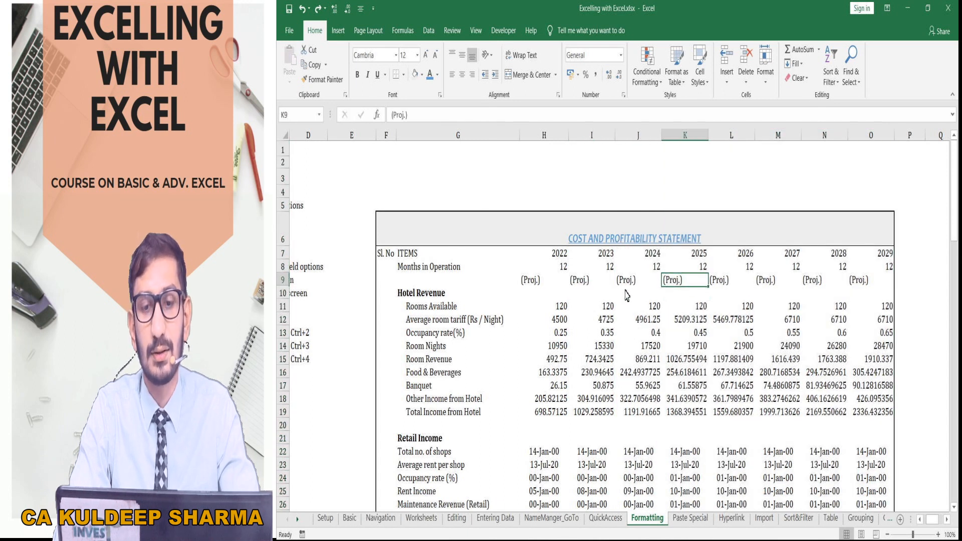
{"action": "key", "text": "Up"}
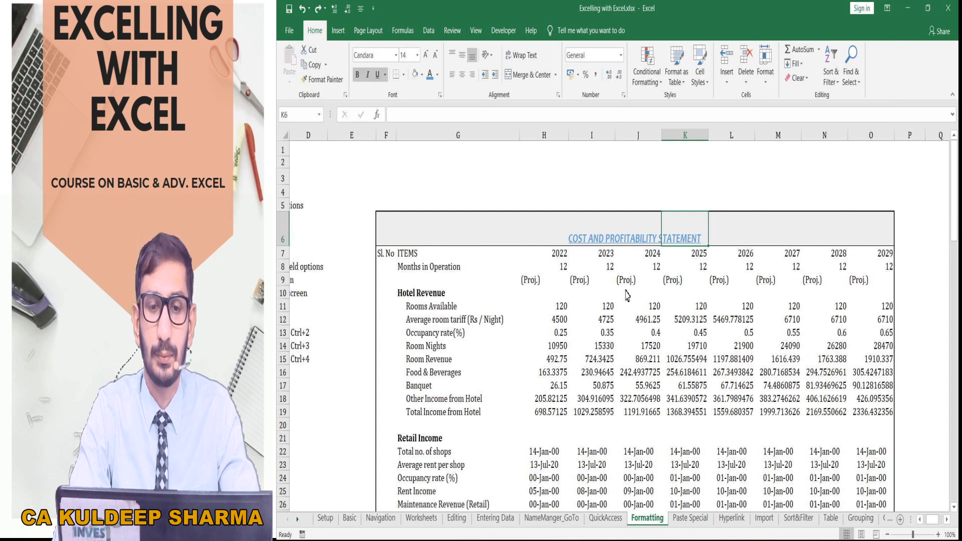
{"action": "key", "text": "Left"}
{"action": "key", "text": "Left"}
{"action": "key", "text": "Left"}
{"action": "key", "text": "Left"}
{"action": "key", "text": "Left"}
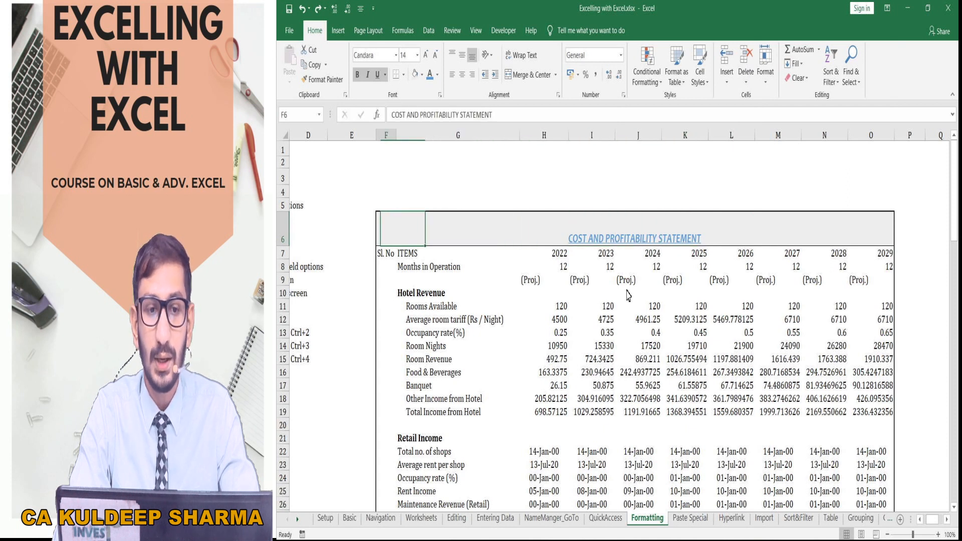
{"action": "key", "text": "Right"}
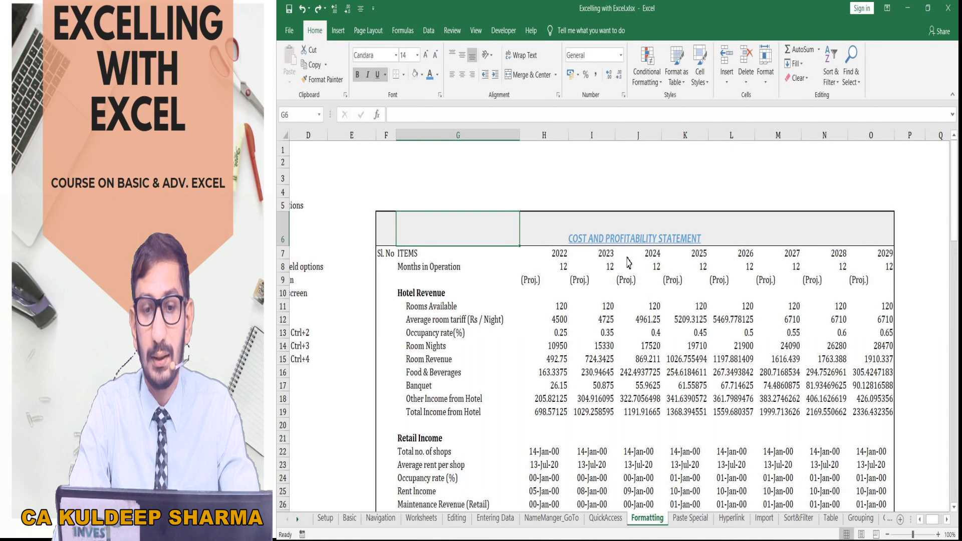
Examine the contents of cells H6 to K6 around the displayed heading, and return to its source cell F6.
{"action": "left_click", "coordinate": [621, 239]}
{"action": "key", "text": "Left"}
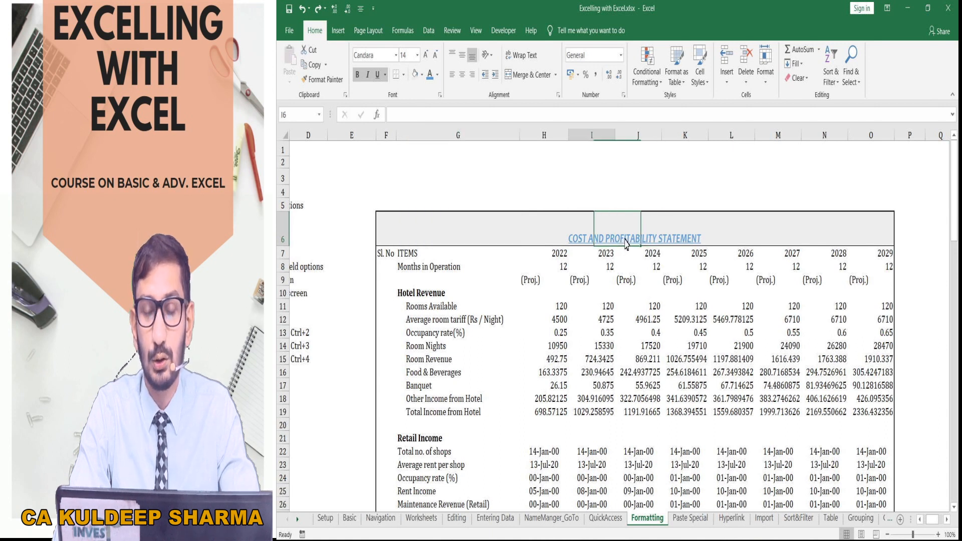
{"action": "key", "text": "Left"}
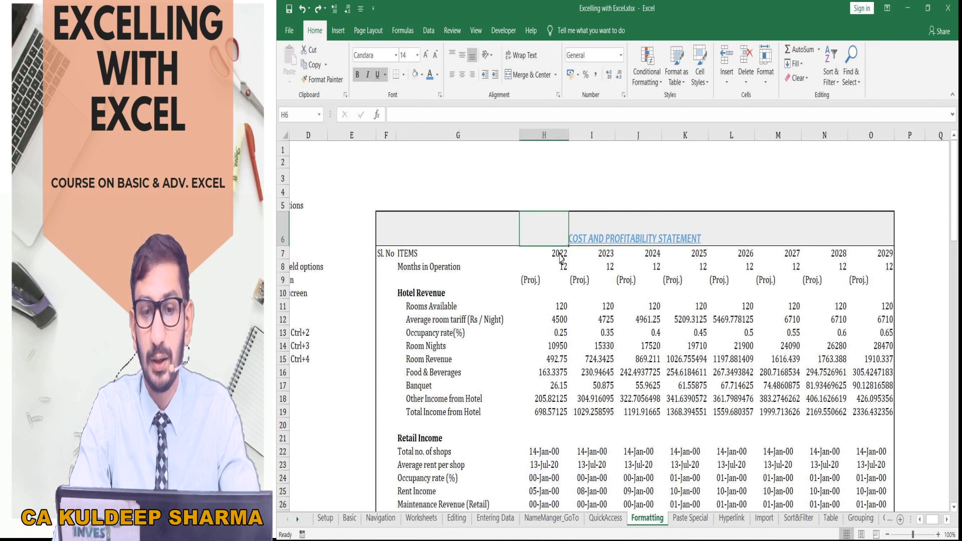
{"action": "key", "text": "Right"}
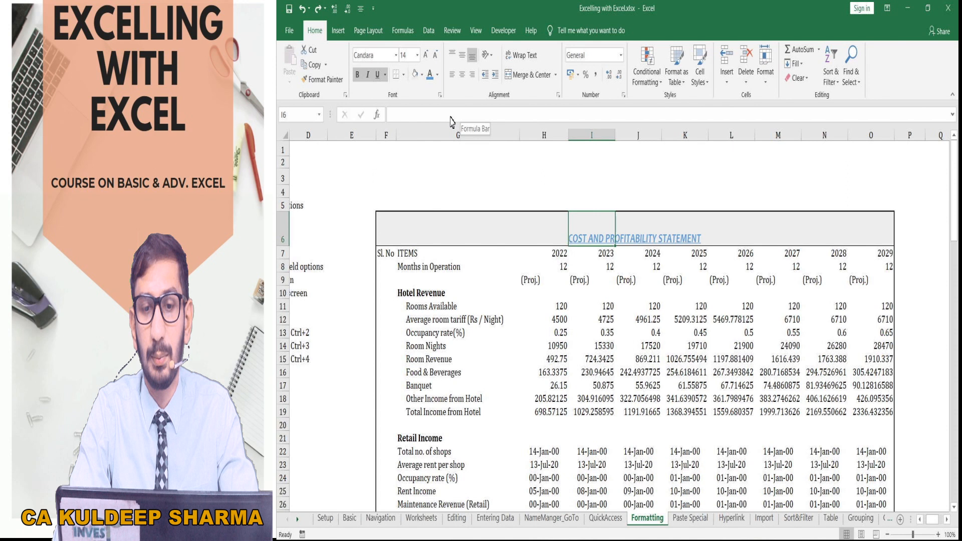
{"action": "key", "text": "Right"}
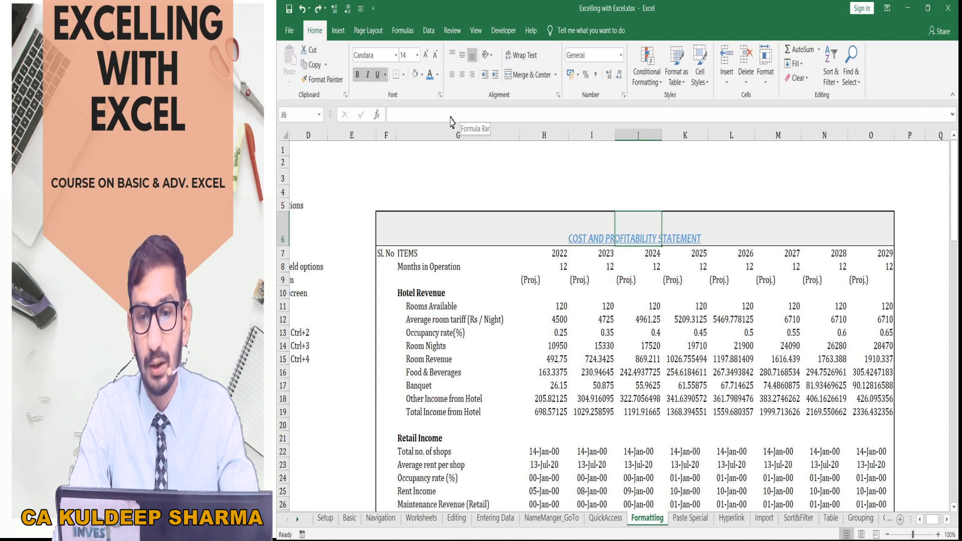
{"action": "key", "text": "Right"}
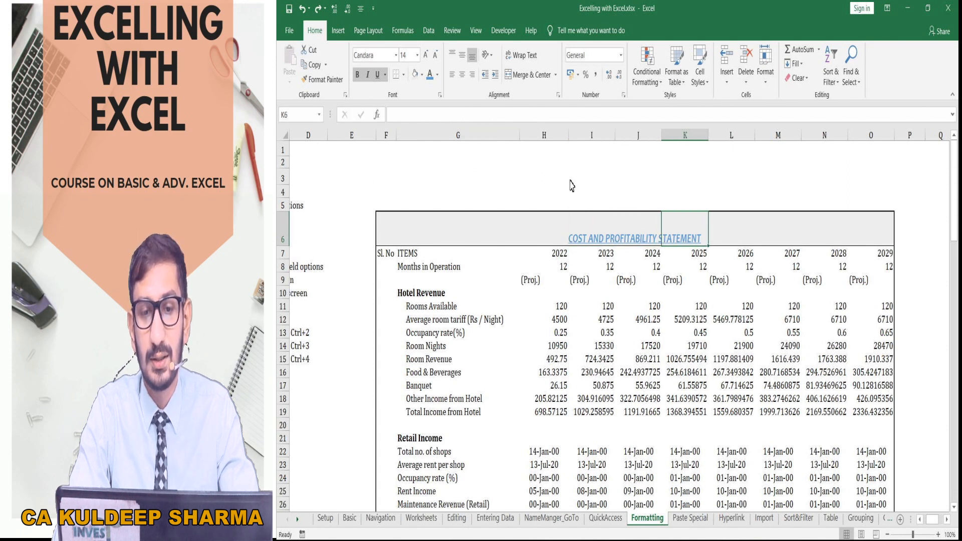
{"action": "left_click", "coordinate": [393, 235]}
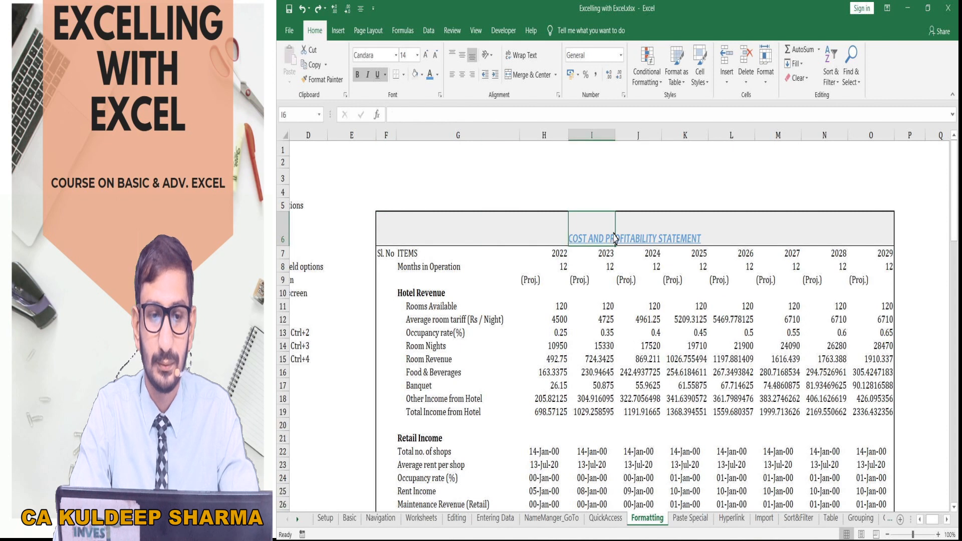
Review the Center Across Selection entry and its Format Cells path in row 40 of the shortcut notes.
{"action": "scroll", "coordinate": [517, 299], "scroll_direction": "down", "scroll_amount": 5}
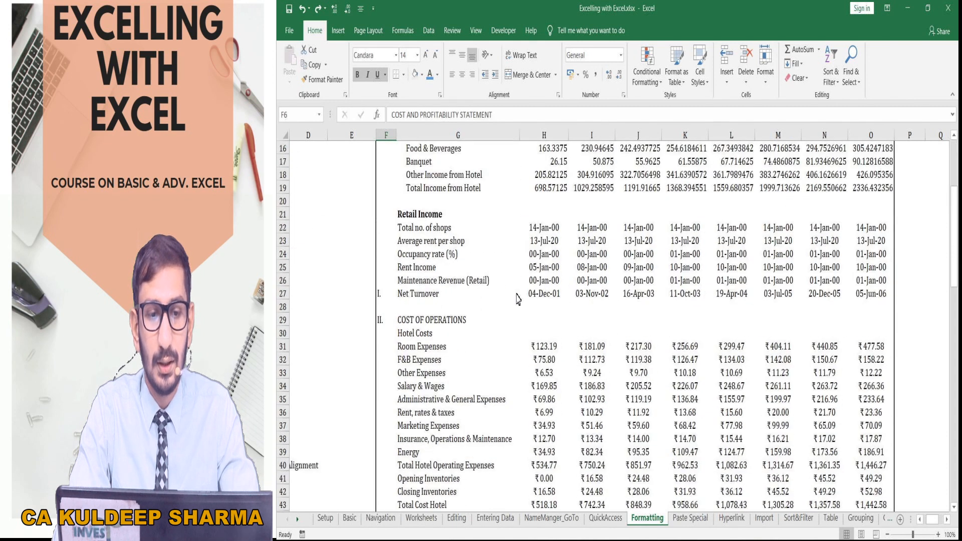
{"action": "left_click", "coordinate": [415, 375]}
{"action": "key", "text": "Left"}
{"action": "key", "text": "Left"}
{"action": "key", "text": "Left"}
{"action": "key", "text": "Left"}
{"action": "key", "text": "Left"}
{"action": "key", "text": "Left"}
{"action": "scroll", "coordinate": [352, 355], "scroll_direction": "down", "scroll_amount": 5}
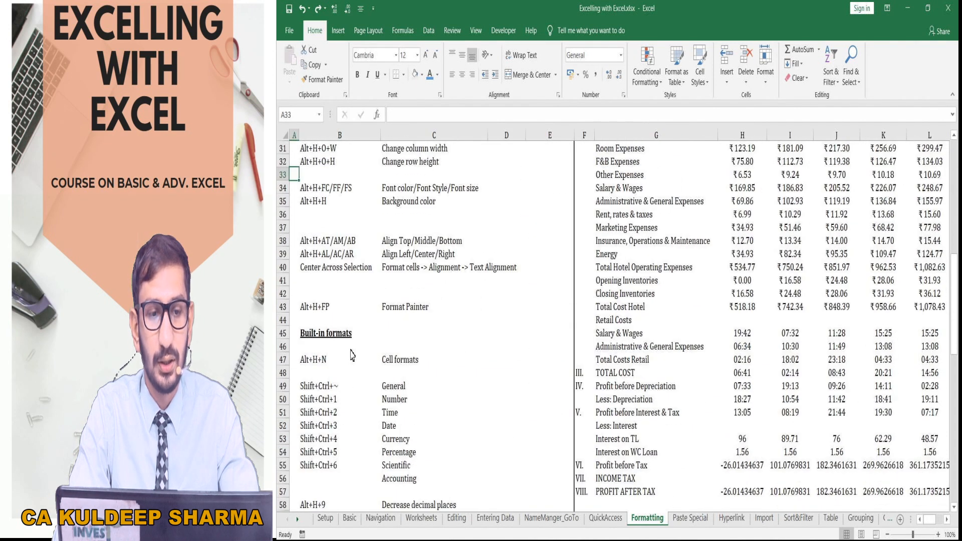
{"action": "left_click", "coordinate": [325, 267]}
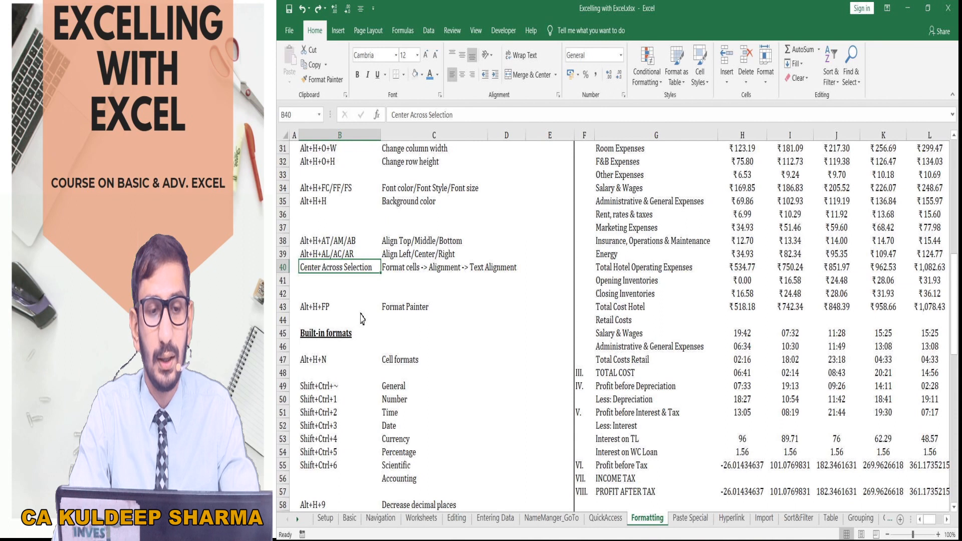
{"action": "left_click", "coordinate": [384, 264]}
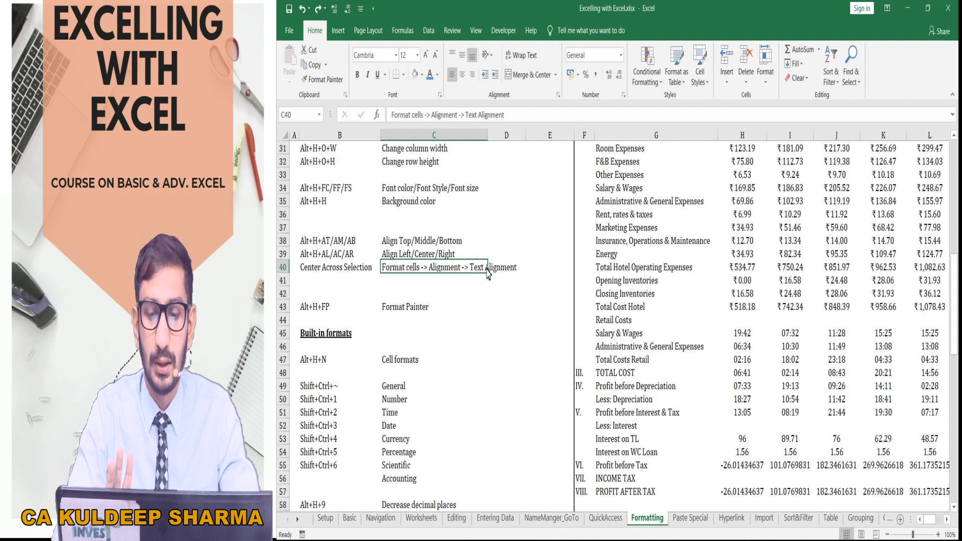
{"action": "scroll", "coordinate": [487, 273], "scroll_direction": "up", "scroll_amount": 3}
{"action": "scroll", "coordinate": [489, 216], "scroll_direction": "down", "scroll_amount": 1}
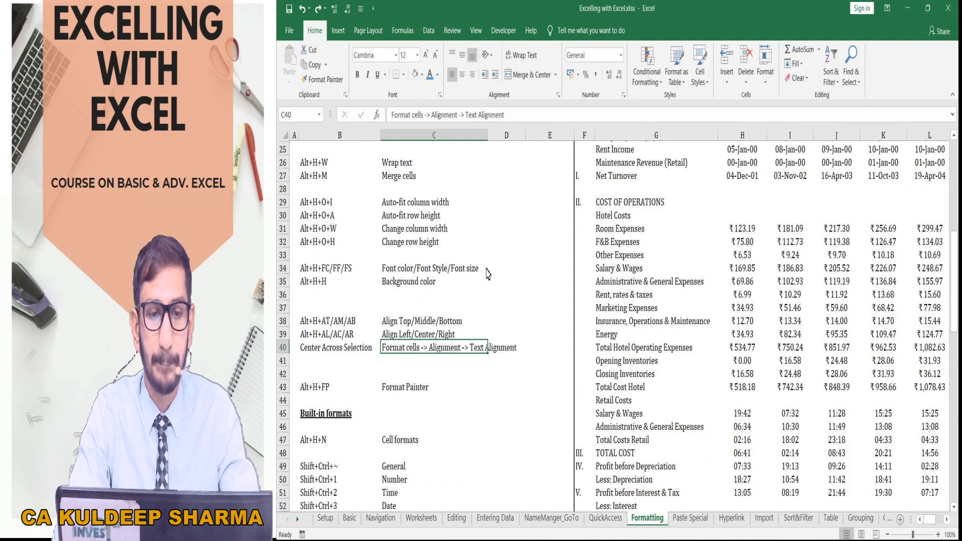
Look back at the statement heading row, and review the Format Painter entry in row 43 of the shortcut notes.
{"action": "scroll", "coordinate": [529, 268], "scroll_direction": "up", "scroll_amount": 5}
{"action": "scroll", "coordinate": [531, 267], "scroll_direction": "up", "scroll_amount": 3}
{"action": "left_click", "coordinate": [632, 224]}
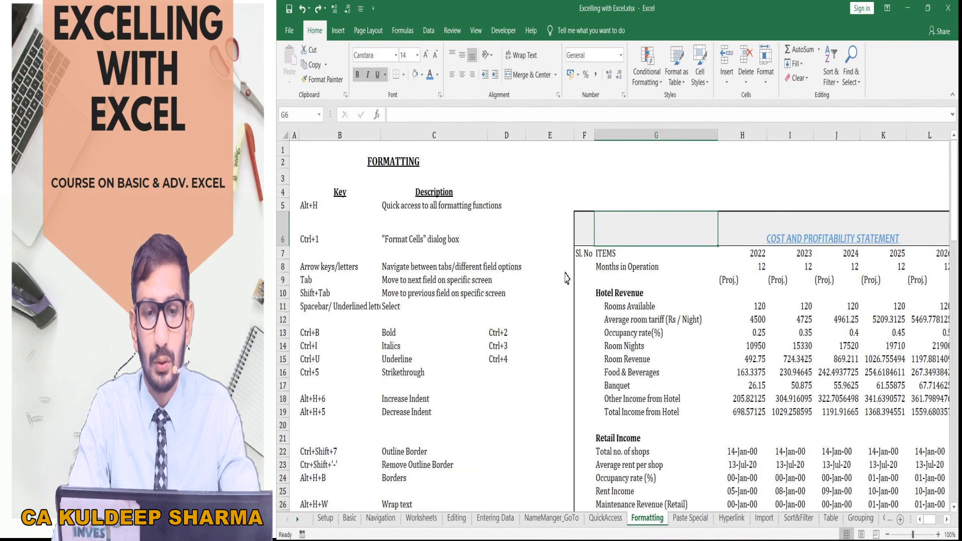
{"action": "key", "text": "Left"}
{"action": "scroll", "coordinate": [445, 318], "scroll_direction": "down", "scroll_amount": 5}
{"action": "scroll", "coordinate": [384, 346], "scroll_direction": "down", "scroll_amount": 4}
{"action": "left_click", "coordinate": [483, 345]}
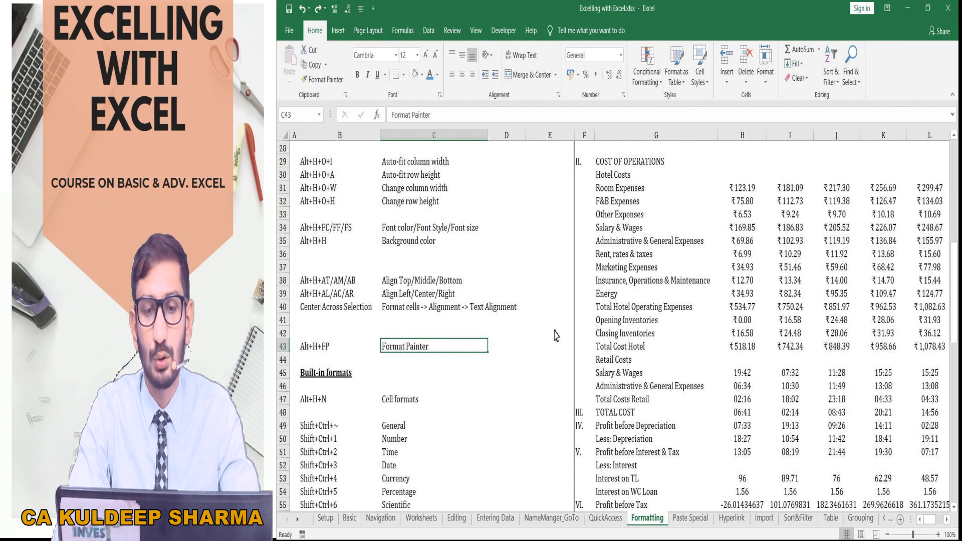
Underline the Hotel Revenue heading in G10 and apply the blue font color to it.
{"action": "scroll", "coordinate": [597, 319], "scroll_direction": "up", "scroll_amount": 8}
{"action": "scroll", "coordinate": [597, 318], "scroll_direction": "up", "scroll_amount": 1}
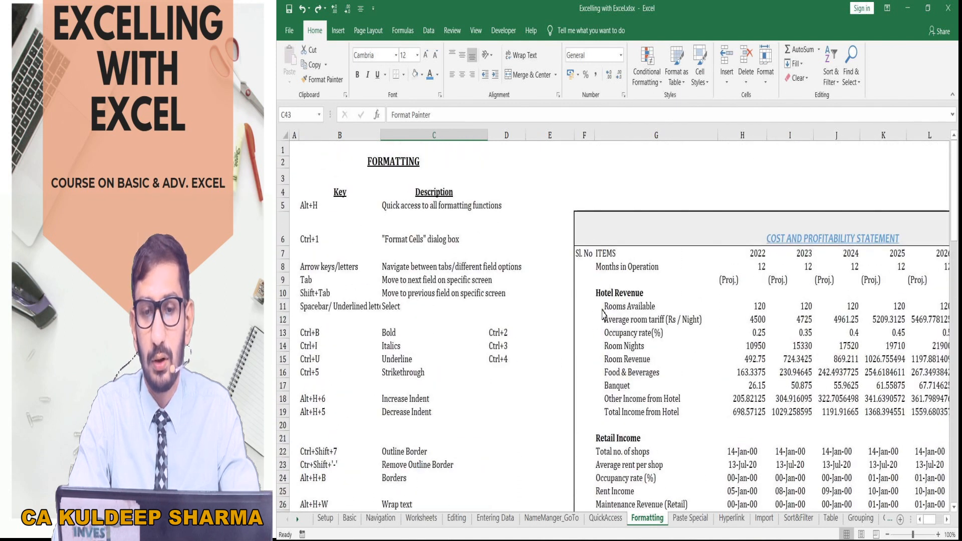
{"action": "left_click", "coordinate": [615, 296]}
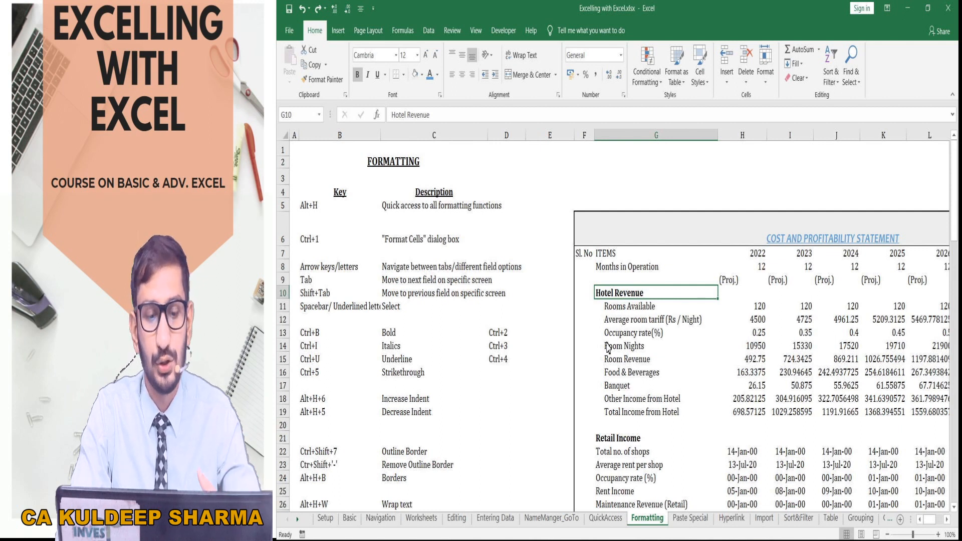
{"action": "scroll", "coordinate": [608, 348], "scroll_direction": "down", "scroll_amount": 1}
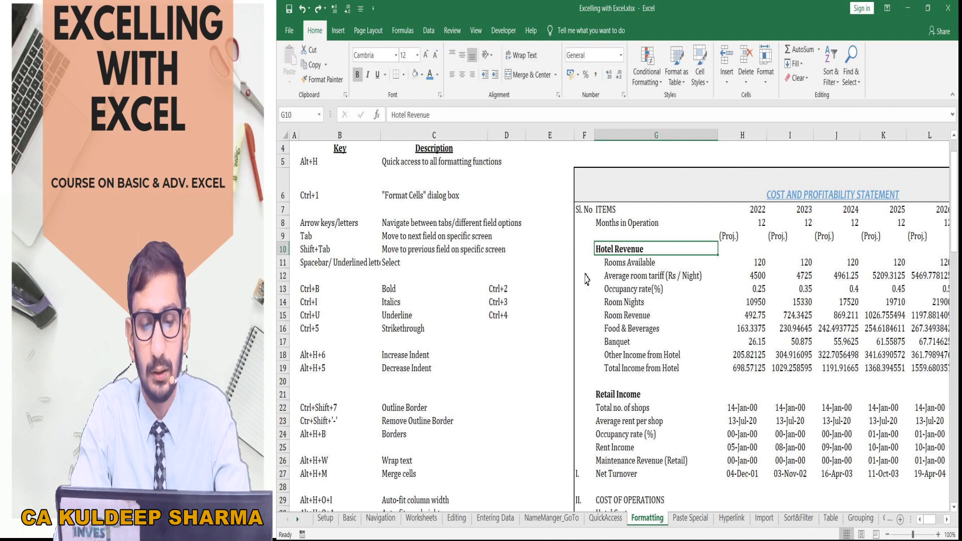
{"action": "key", "text": "ctrl+u"}
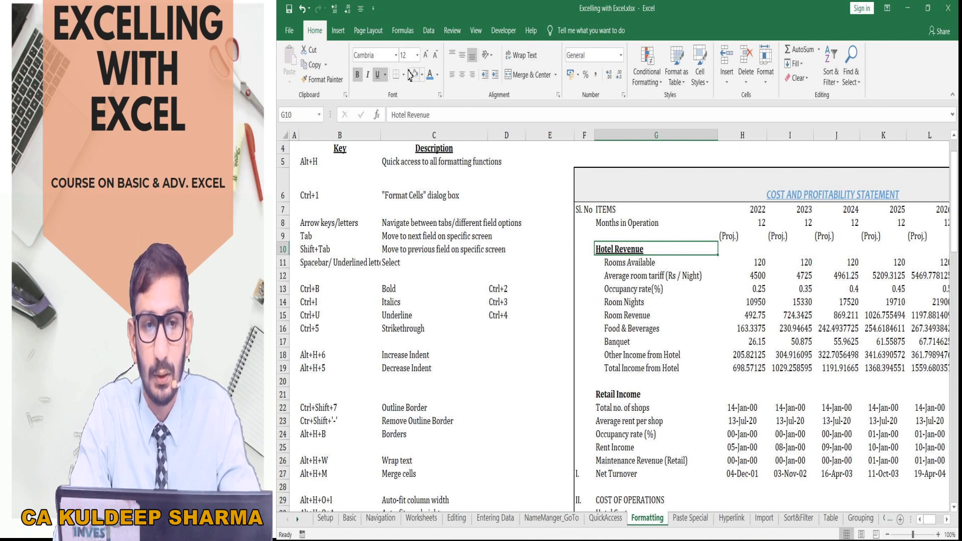
{"action": "left_click", "coordinate": [428, 75]}
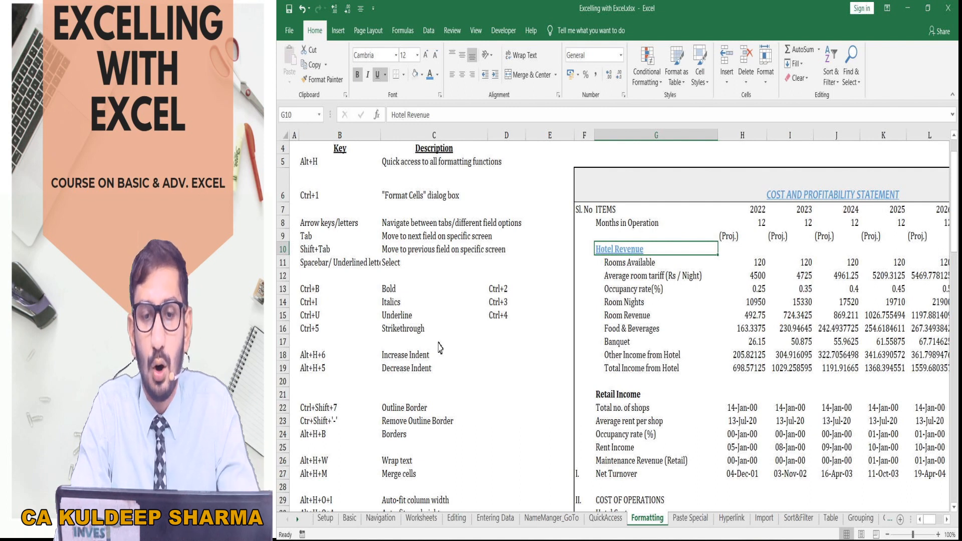
Compare the formatting of Hotel Revenue in G10 with Total Income from Hotel in G19, and check the Format Painter shortcut in the notes.
{"action": "left_click", "coordinate": [624, 370]}
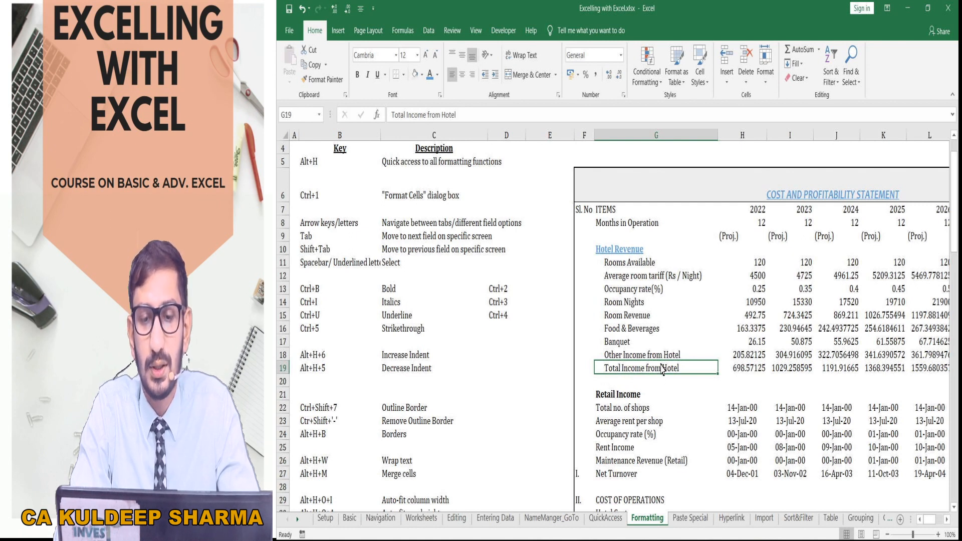
{"action": "left_click", "coordinate": [627, 249]}
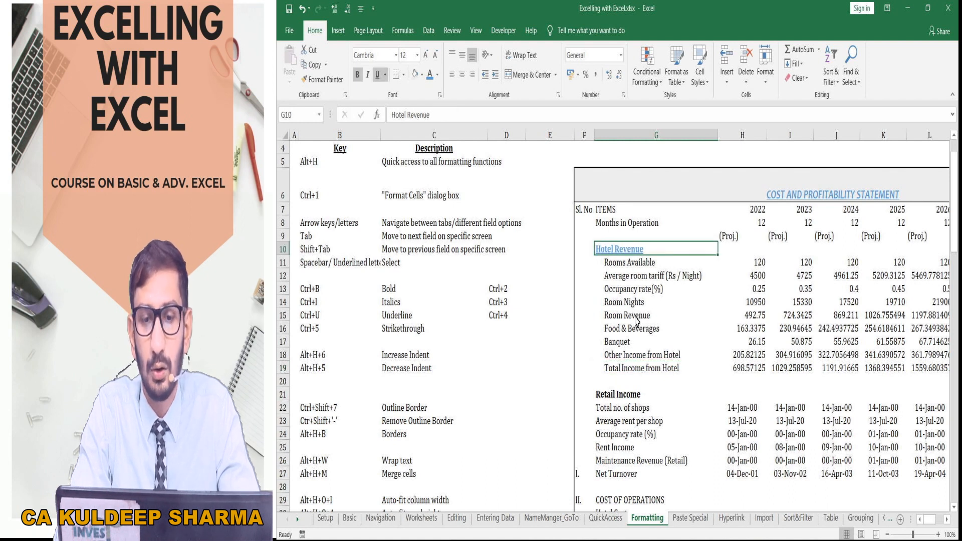
{"action": "left_click", "coordinate": [632, 369]}
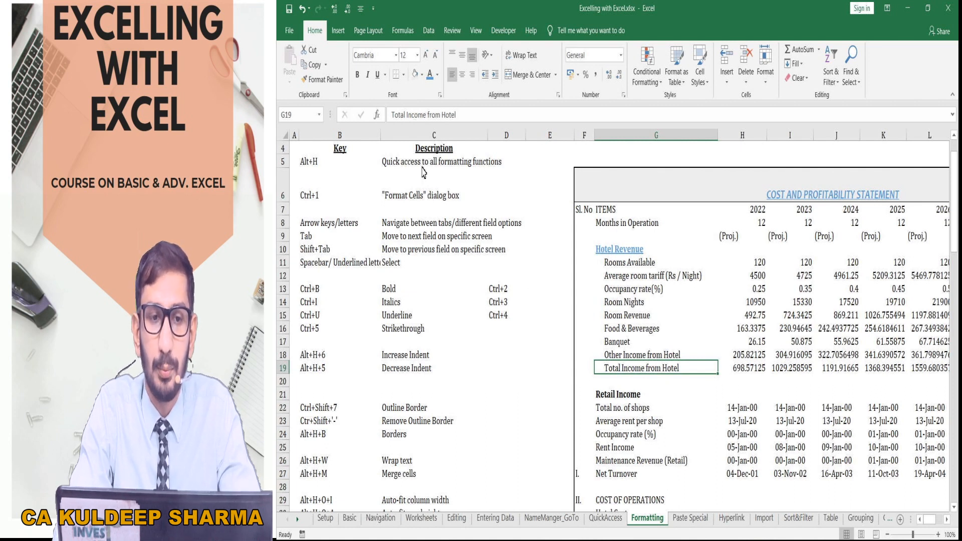
{"action": "key", "text": "Up"}
{"action": "key", "text": "Up"}
{"action": "key", "text": "Up"}
{"action": "key", "text": "Up"}
{"action": "key", "text": "Up"}
{"action": "key", "text": "Up"}
{"action": "key", "text": "Up"}
{"action": "key", "text": "Up"}
{"action": "key", "text": "Up"}
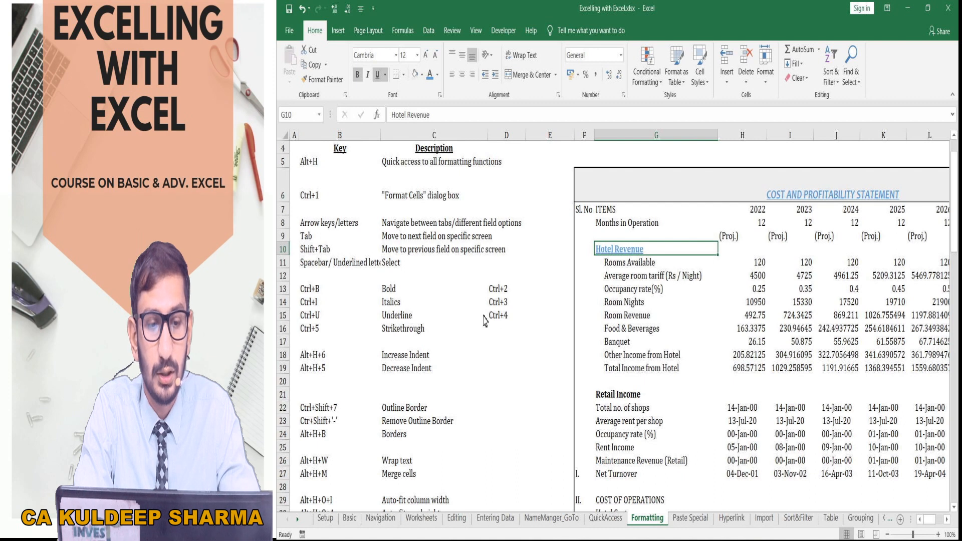
{"action": "scroll", "coordinate": [361, 371], "scroll_direction": "down", "scroll_amount": 5}
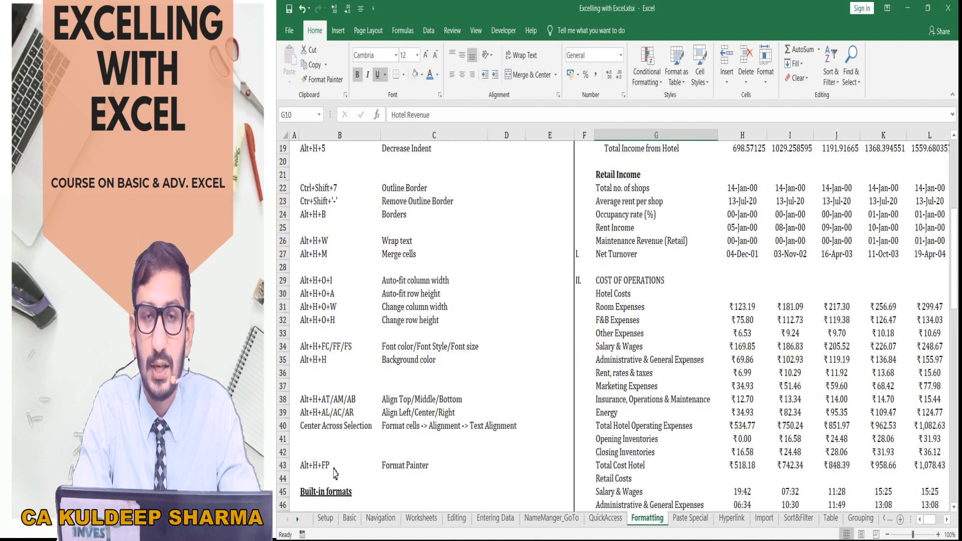
{"action": "scroll", "coordinate": [335, 473], "scroll_direction": "up", "scroll_amount": 6}
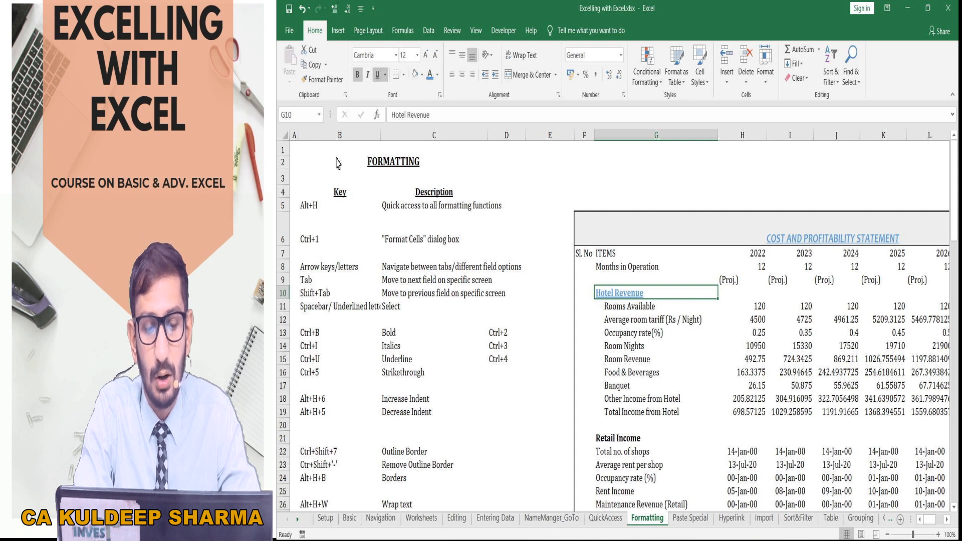
Copy the Hotel Revenue formatting from G10 onto Total Income from Hotel in G19 with Format Painter, and compare both cells.
{"action": "key", "text": "alt"}
{"action": "key", "text": "h"}
{"action": "key", "text": "f"}
{"action": "key", "text": "p"}
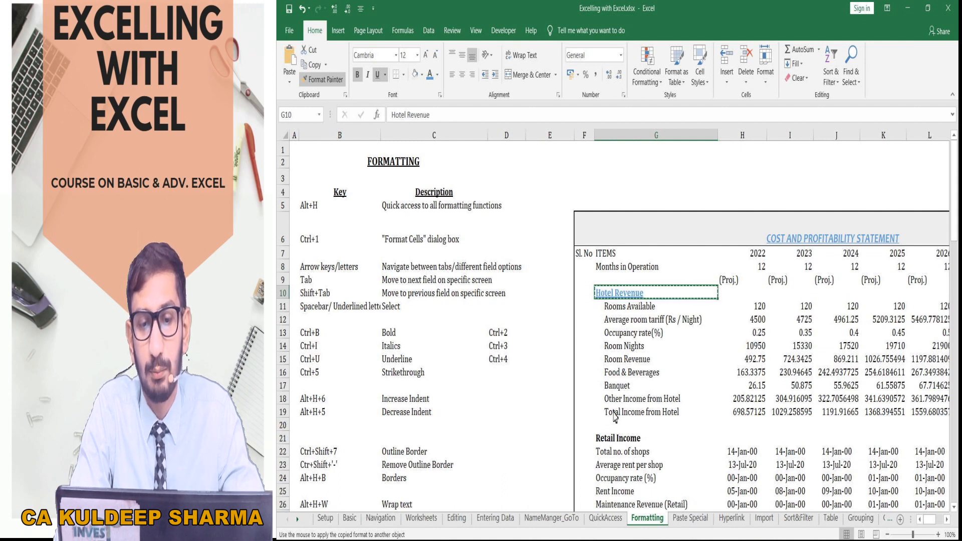
{"action": "left_click", "coordinate": [615, 417]}
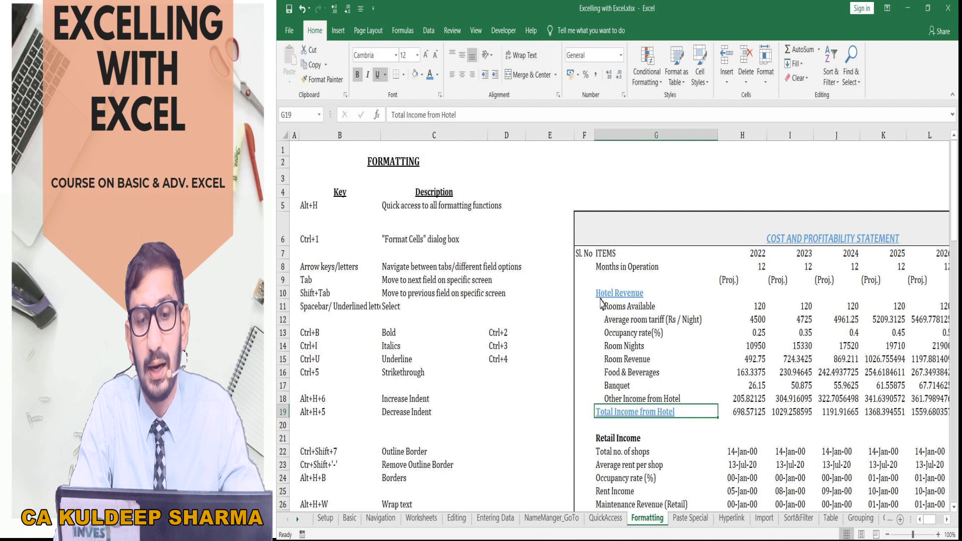
{"action": "left_click", "coordinate": [602, 333]}
{"action": "left_click", "coordinate": [601, 300]}
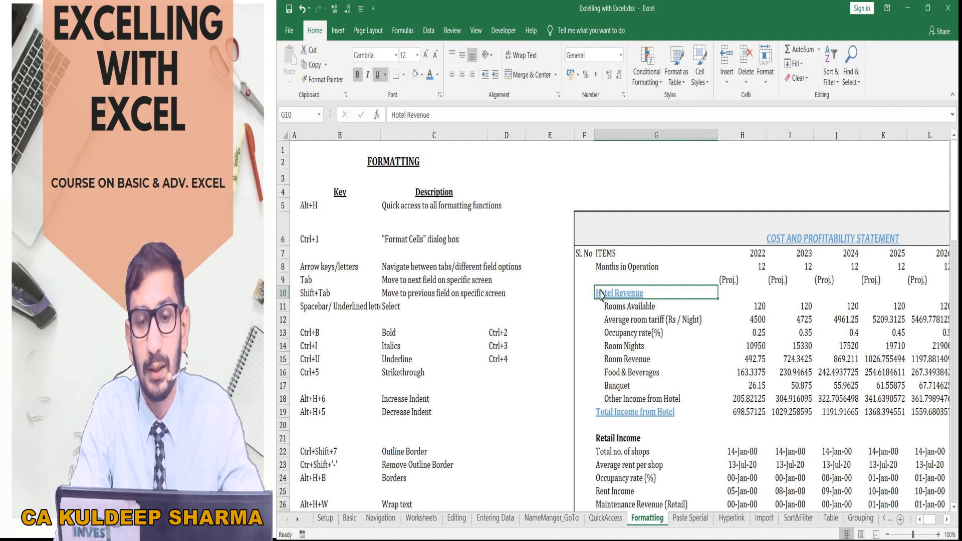
{"action": "left_click", "coordinate": [626, 413]}
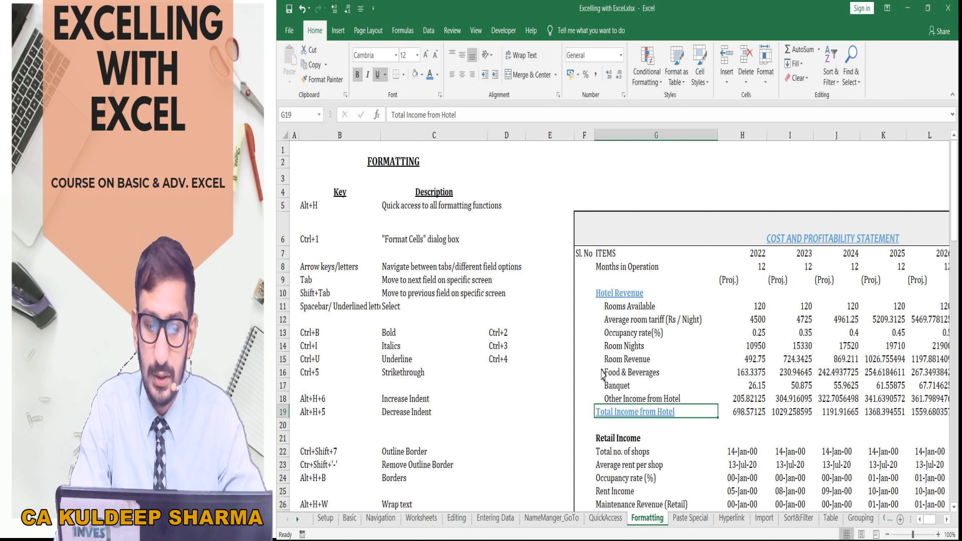
Undo the format copy on Total Income from Hotel, return to G10 and cancel the active copy selection.
{"action": "key", "text": "ctrl+z"}
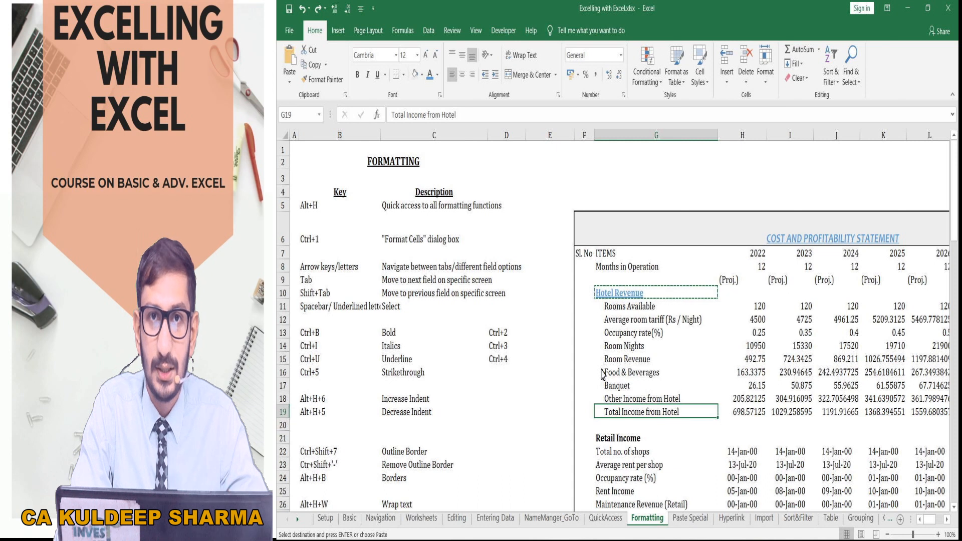
{"action": "key", "text": "Up"}
{"action": "key", "text": "Up"}
{"action": "key", "text": "Up"}
{"action": "key", "text": "Up"}
{"action": "key", "text": "Up"}
{"action": "key", "text": "Up"}
{"action": "key", "text": "Up"}
{"action": "key", "text": "Up"}
{"action": "key", "text": "Up"}
{"action": "key", "text": "Escape"}
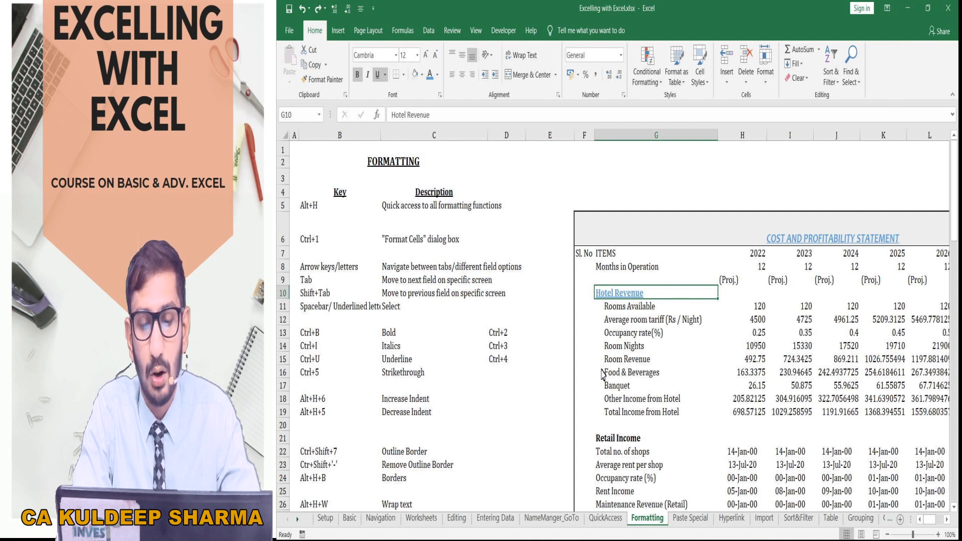
Copy the Hotel Revenue formatting from G10 onto Rooms Available in G11 with Format Painter.
{"action": "key", "text": "alt"}
{"action": "key", "text": "h"}
{"action": "key", "text": "f"}
{"action": "key", "text": "p"}
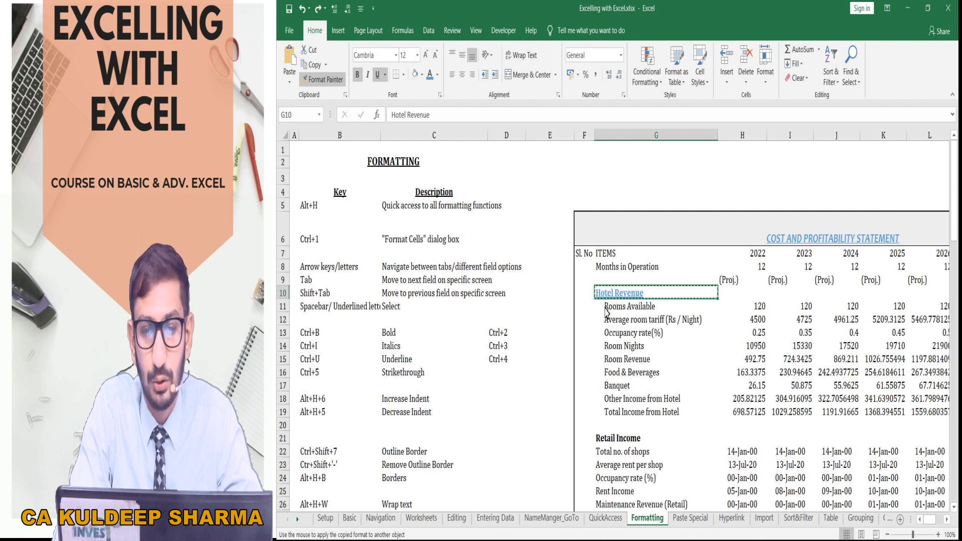
{"action": "left_click", "coordinate": [607, 311]}
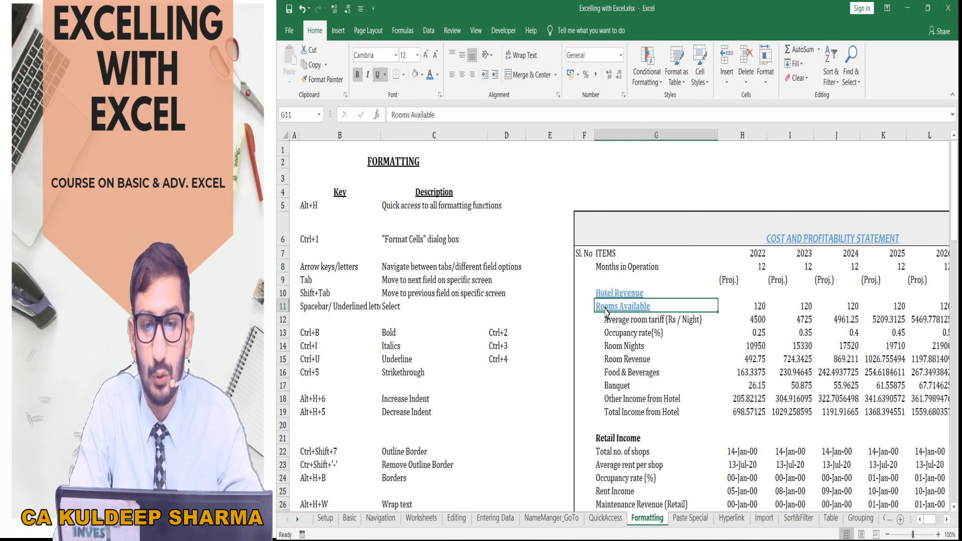
Undo the format copy on Rooms Available, return to G10 and cancel the active copy selection.
{"action": "key", "text": "ctrl+z"}
{"action": "key", "text": "Up"}
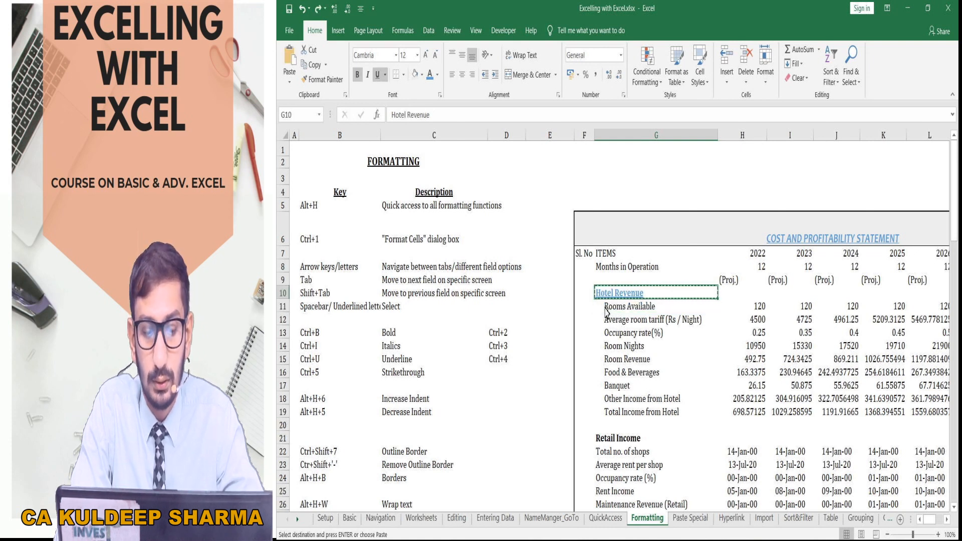
{"action": "key", "text": "Escape"}
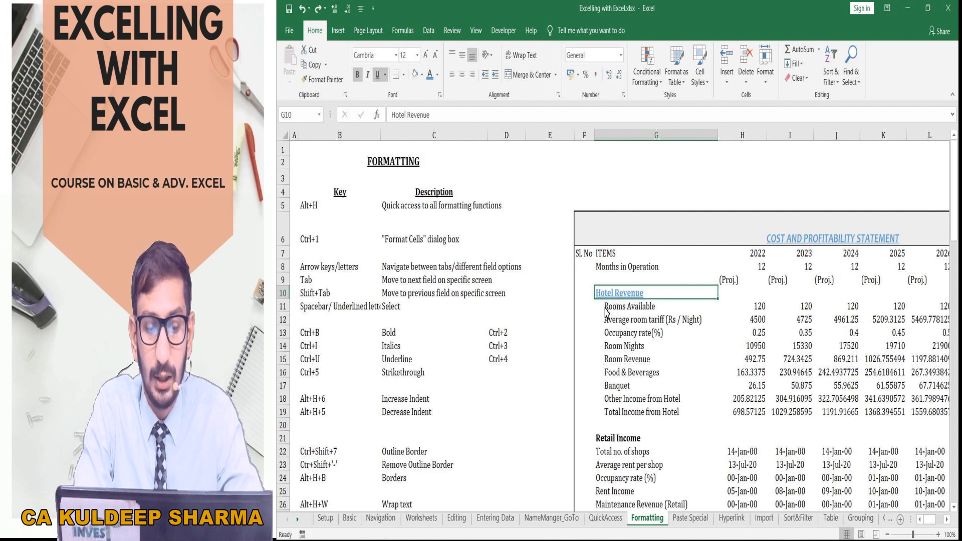
Apply the formatting of Hotel Revenue in G10 to Total Income from Hotel in G19 with Format Painter.
{"action": "key", "text": "alt"}
{"action": "key", "text": "h"}
{"action": "key", "text": "f"}
{"action": "key", "text": "p"}
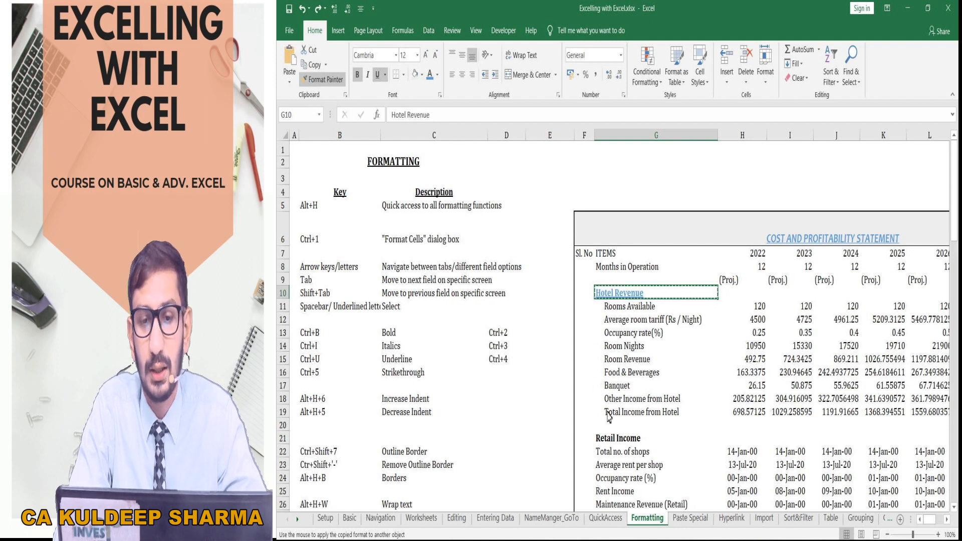
{"action": "left_click", "coordinate": [609, 417]}
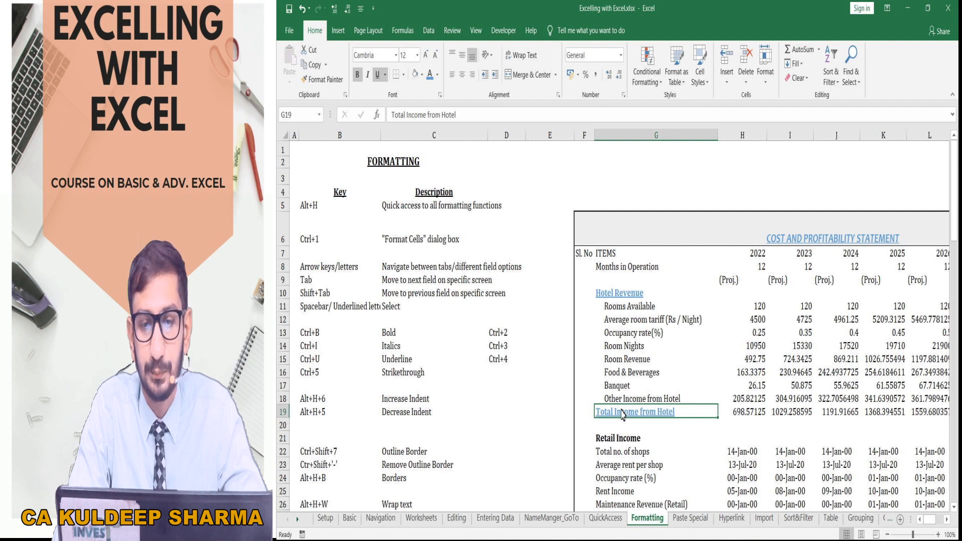
Examine the cells from G19 back up to G10, and compare the formatting of Hotel Revenue with Room Nights in G14.
{"action": "key", "text": "Up"}
{"action": "key", "text": "Up"}
{"action": "key", "text": "Up"}
{"action": "key", "text": "Up"}
{"action": "key", "text": "Up"}
{"action": "key", "text": "Up"}
{"action": "key", "text": "Up"}
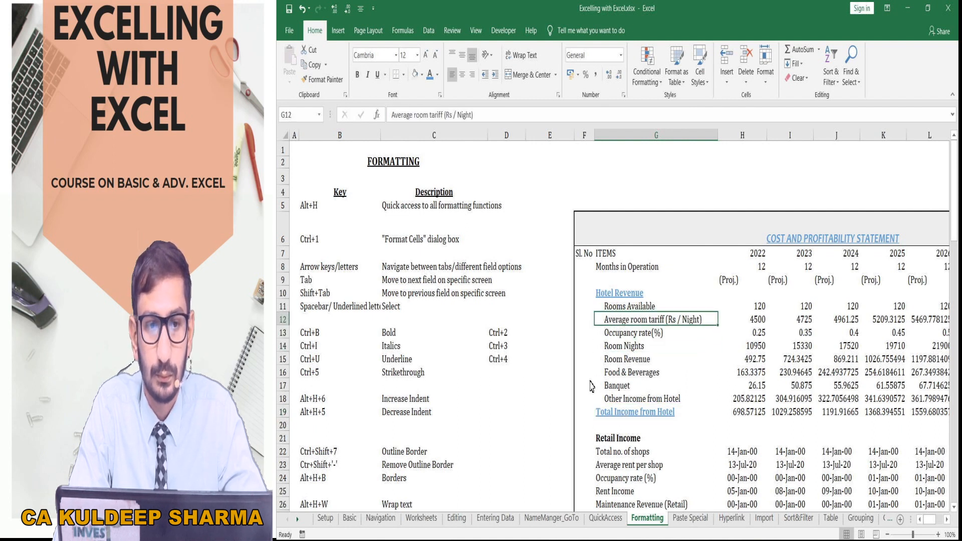
{"action": "key", "text": "Up"}
{"action": "key", "text": "Up"}
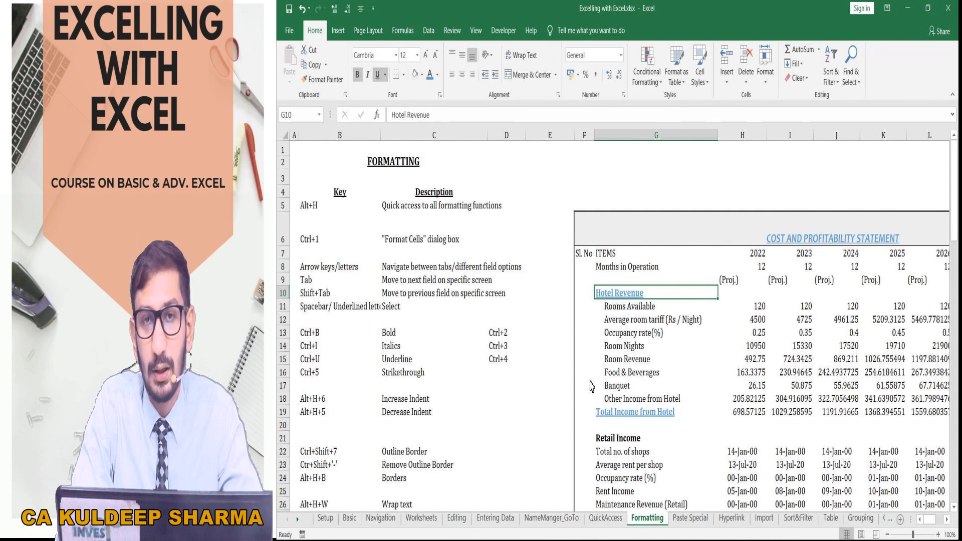
{"action": "left_click", "coordinate": [610, 350]}
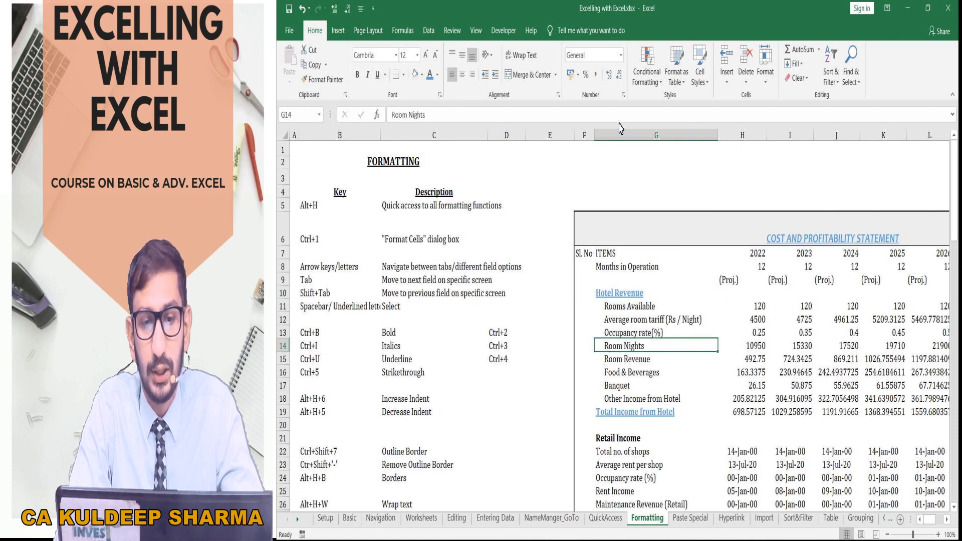
{"action": "left_click", "coordinate": [609, 297]}
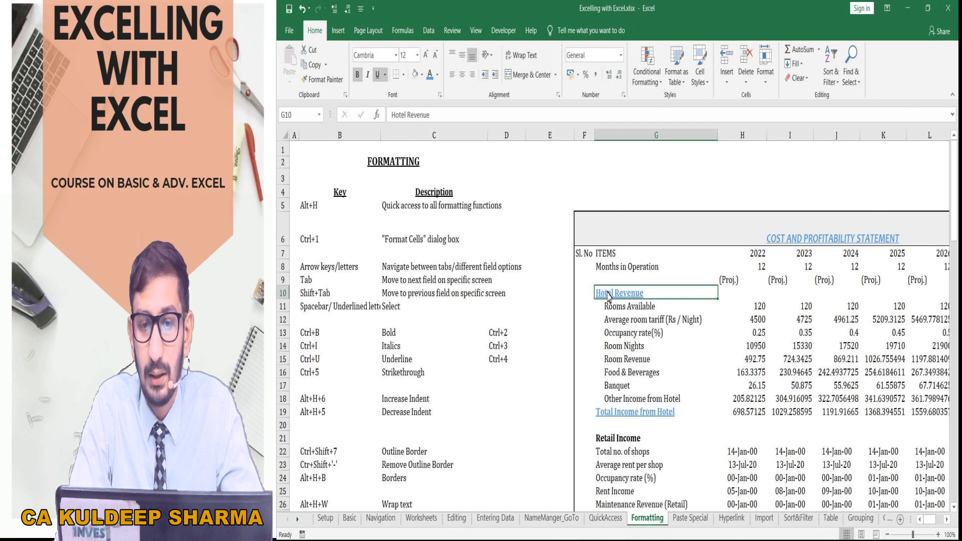
{"action": "left_click", "coordinate": [612, 351]}
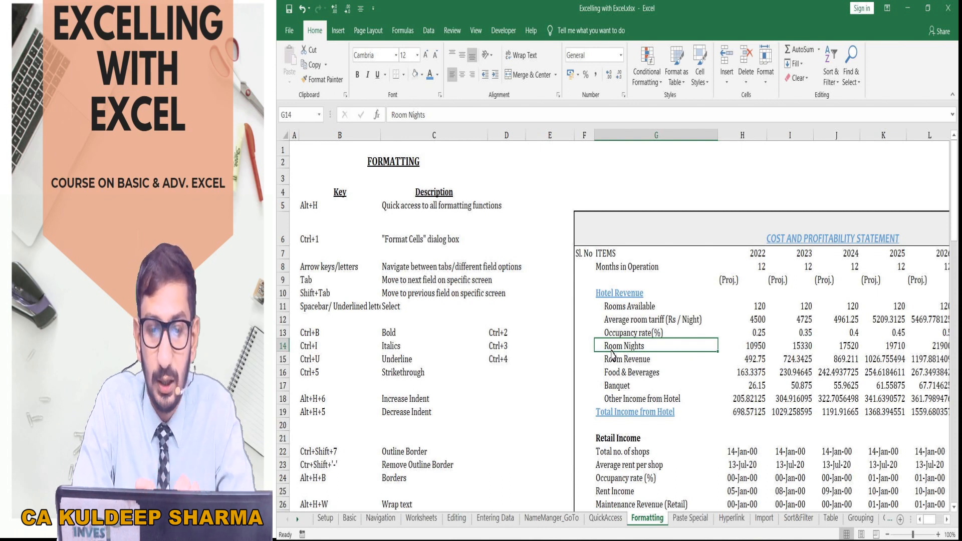
{"action": "left_click", "coordinate": [609, 295]}
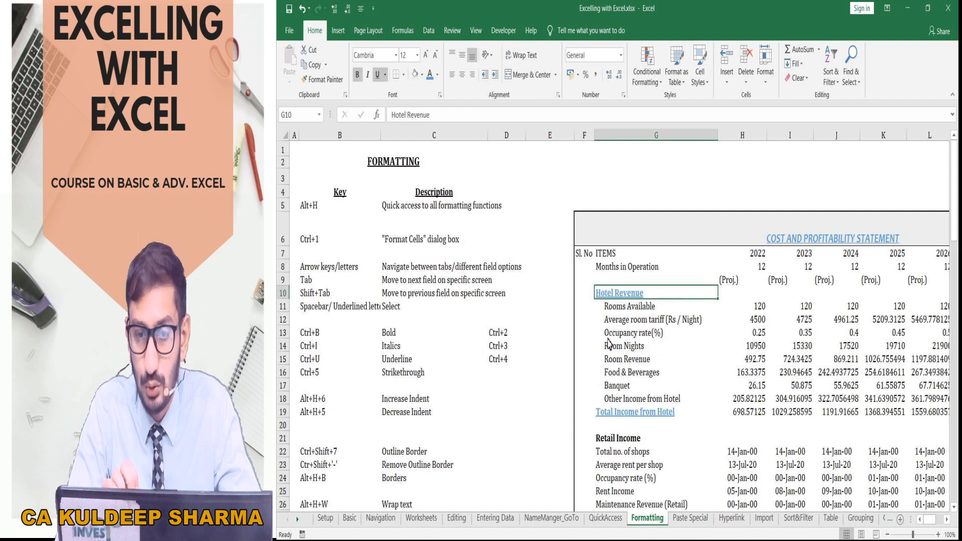
{"action": "left_click", "coordinate": [609, 348]}
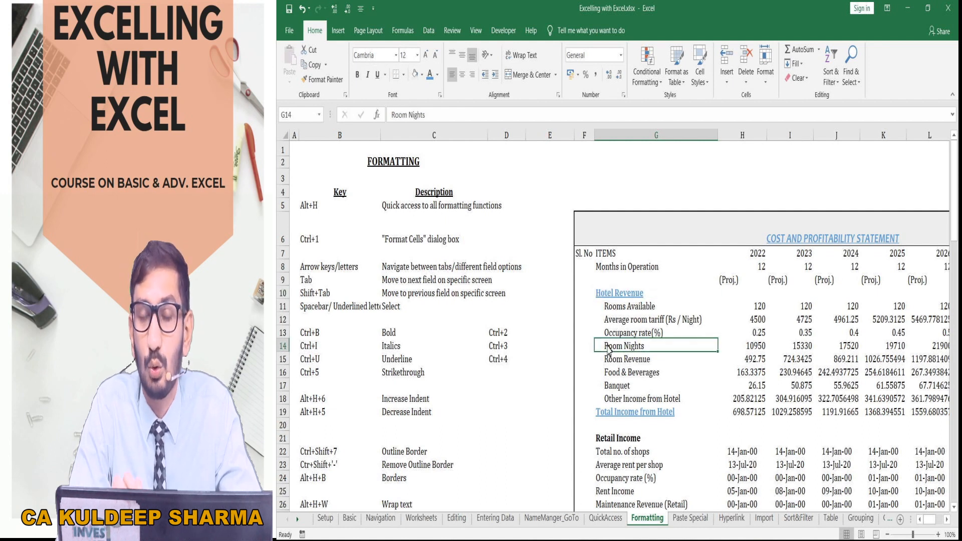
Pick up the Hotel Revenue formatting from G10 with Format Painter.
{"action": "left_click", "coordinate": [615, 295]}
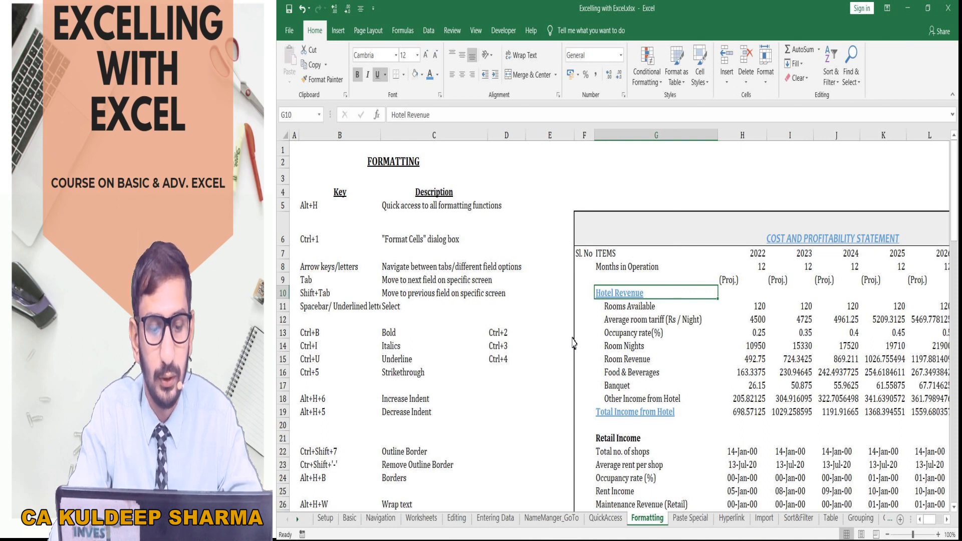
{"action": "key", "text": "alt+h"}
{"action": "key", "text": "f"}
{"action": "key", "text": "p"}
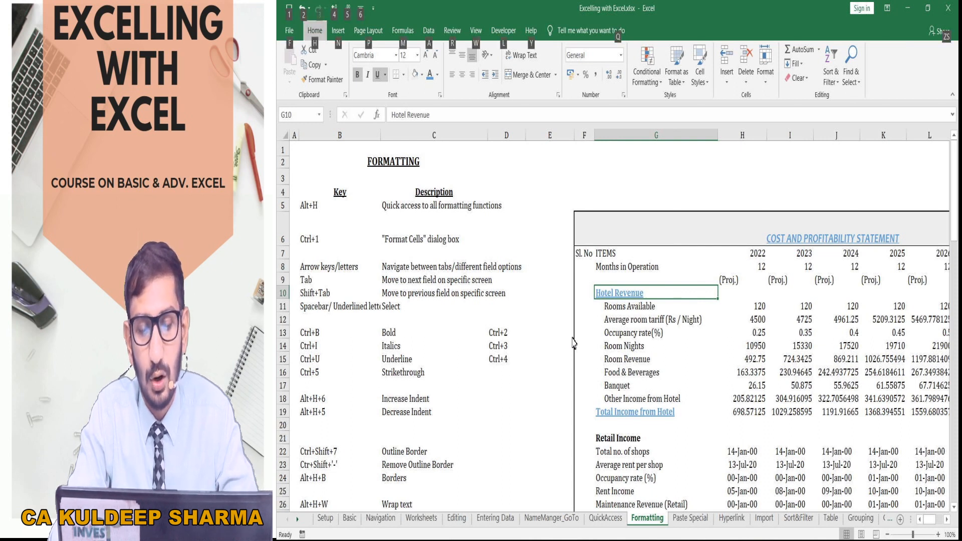